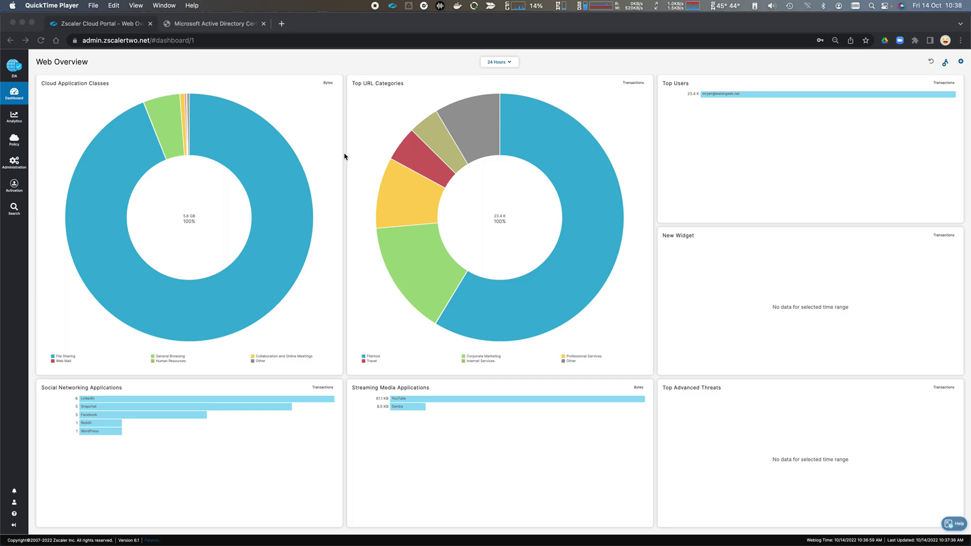
Go from the web overview to the SSL Inspection policy page listing six rules.
{"action": "left_click", "coordinate": [15, 142]}
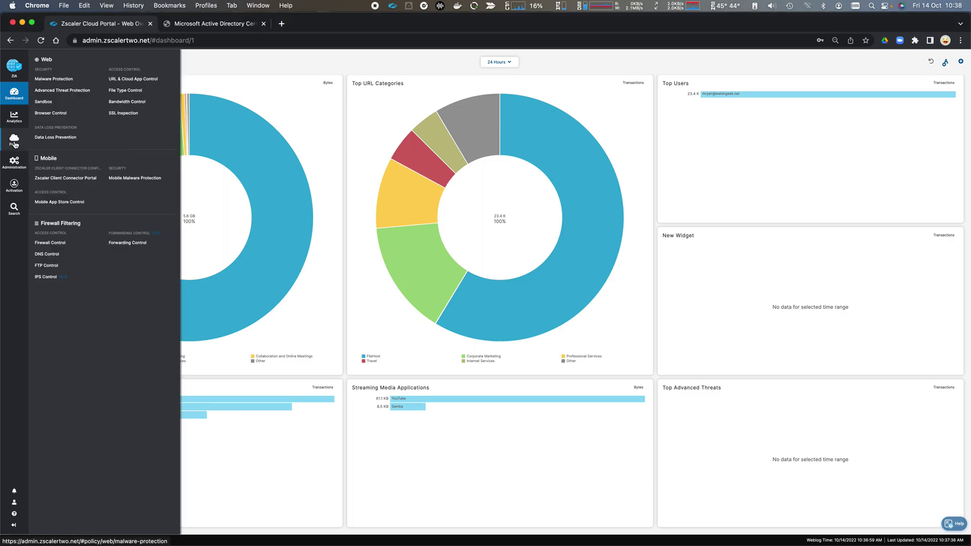
{"action": "left_click", "coordinate": [120, 116]}
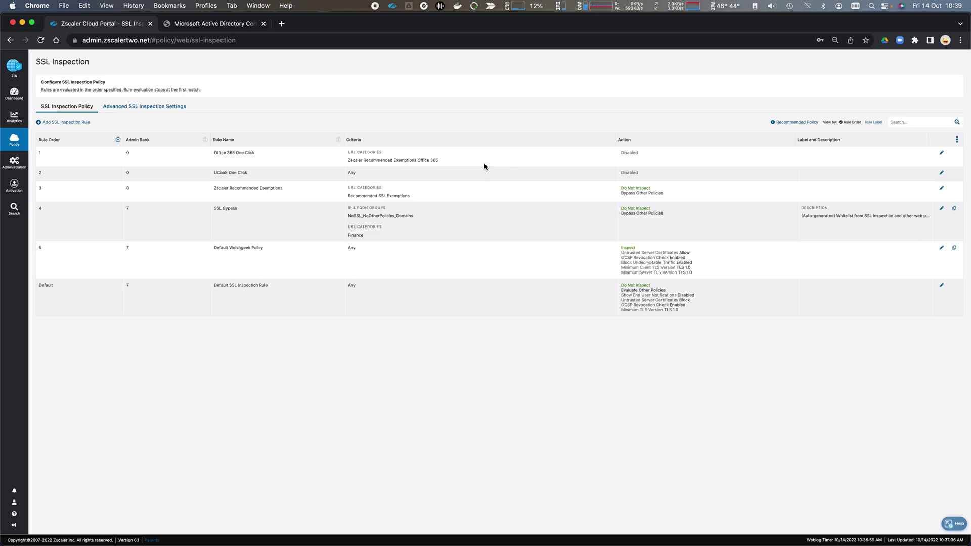
Open the Advanced Policy Settings of the URL & Cloud App Control policy.
{"action": "mouse_move", "coordinate": [20, 140]}
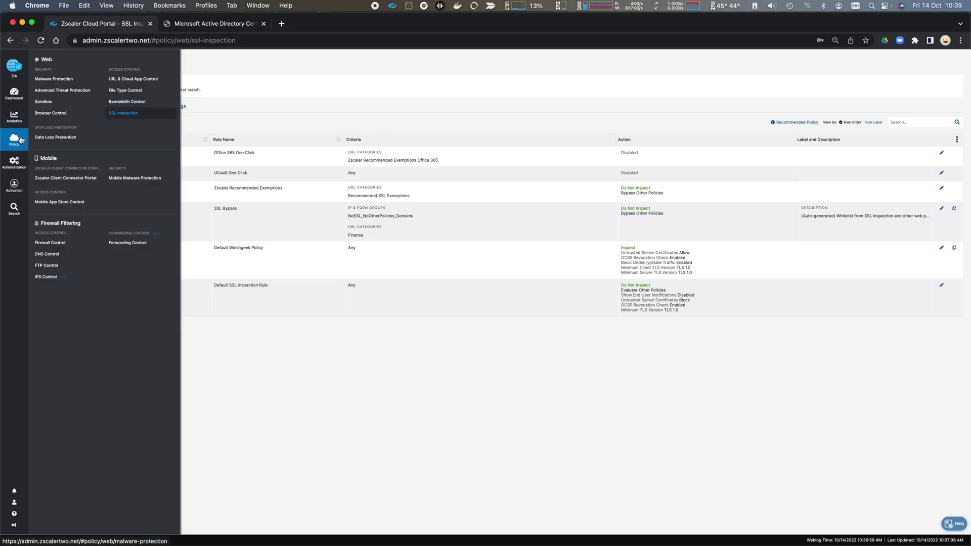
{"action": "left_click", "coordinate": [124, 79]}
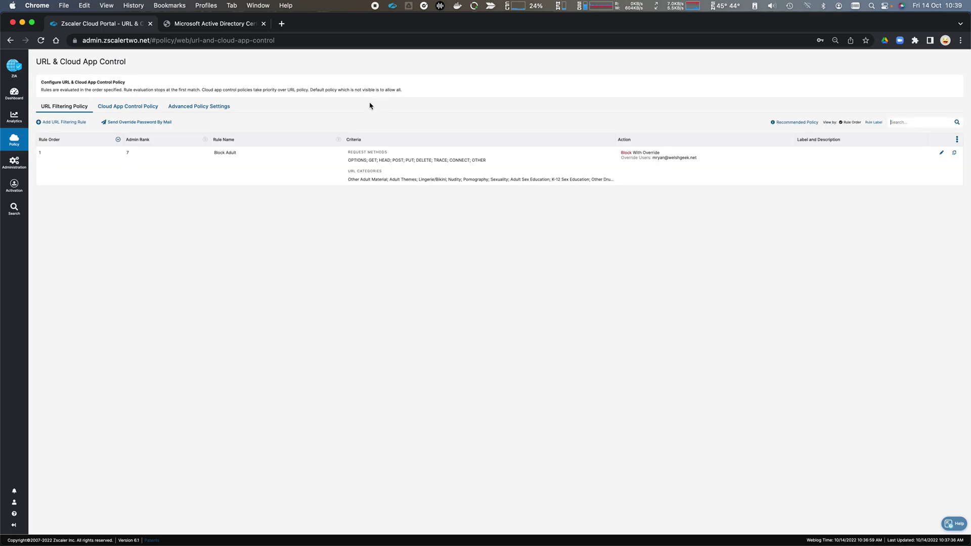
{"action": "left_click", "coordinate": [203, 107]}
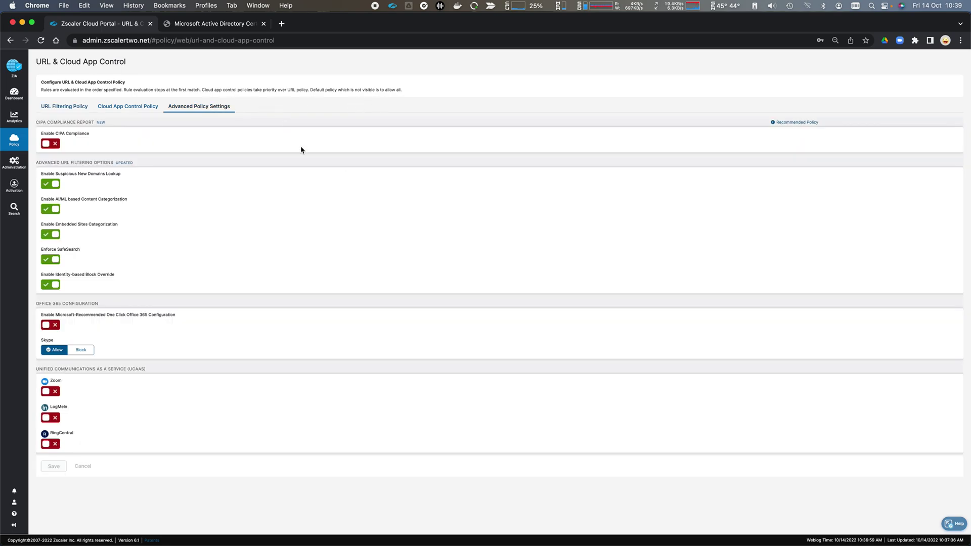
Enable Office 365 recommended configuration plus Zoom, LogMeIn and RingCentral UCaaS, then save.
{"action": "left_click", "coordinate": [56, 326]}
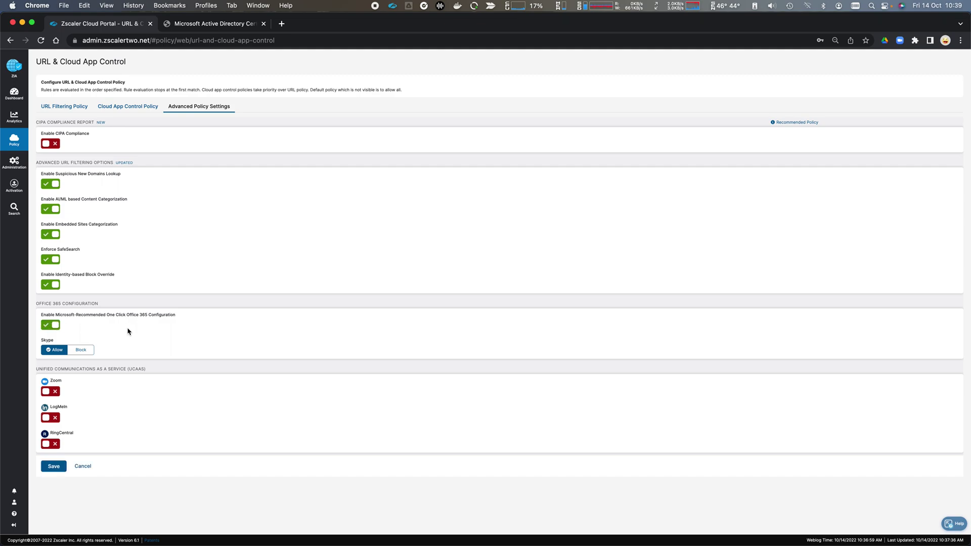
{"action": "left_click", "coordinate": [48, 392]}
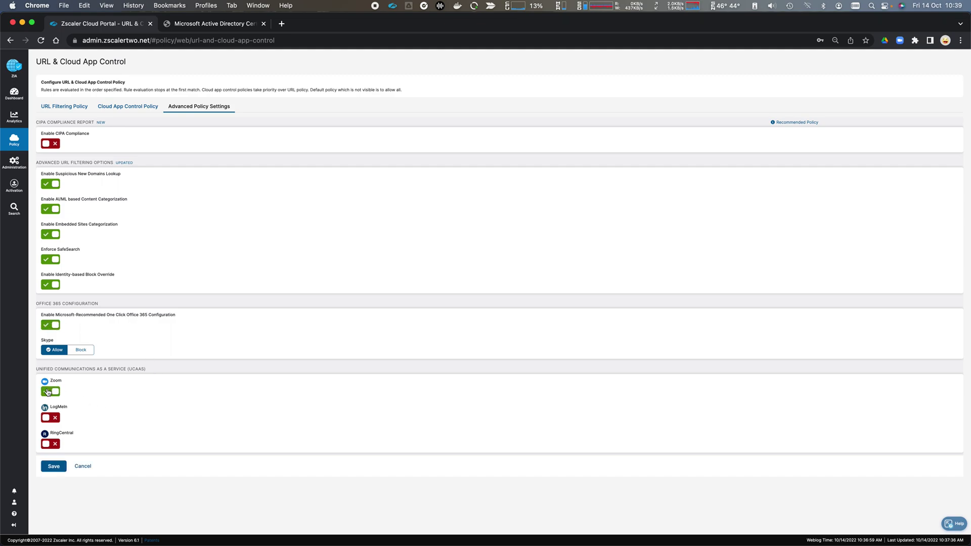
{"action": "left_click", "coordinate": [47, 420]}
{"action": "left_click", "coordinate": [46, 445]}
{"action": "left_click", "coordinate": [54, 468]}
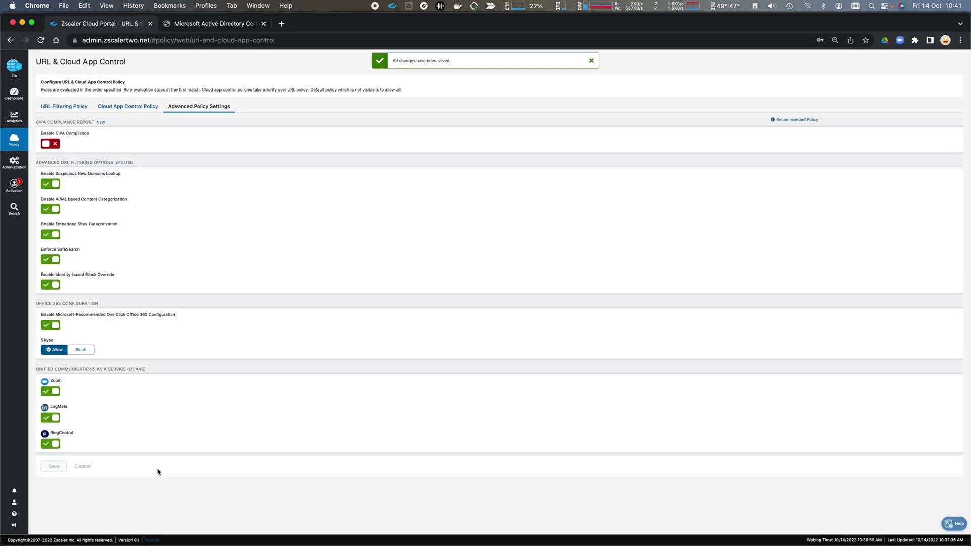
Activate the pending changes and view SSL Inspection rules, now led by Office 365 and UCaaS exemptions.
{"action": "mouse_move", "coordinate": [14, 185]}
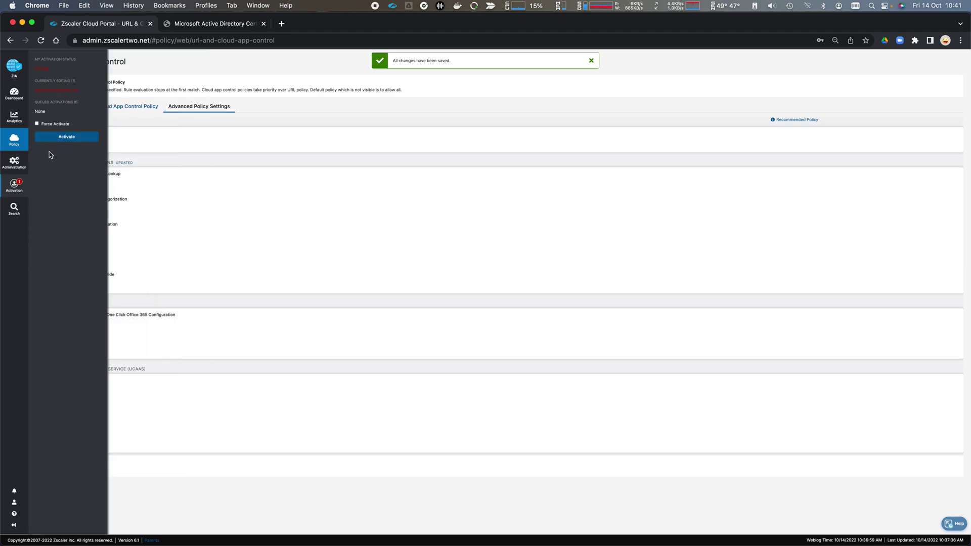
{"action": "left_click", "coordinate": [58, 140]}
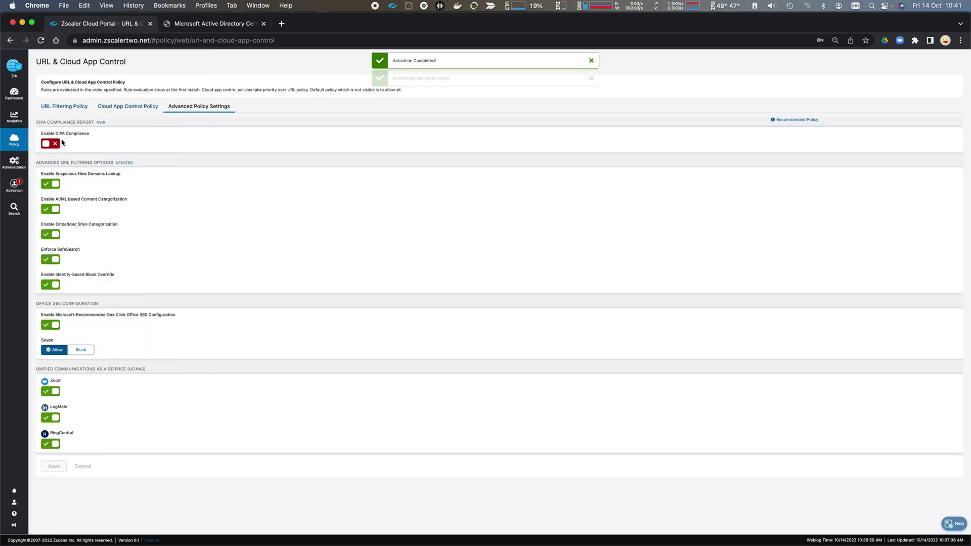
{"action": "mouse_move", "coordinate": [8, 140]}
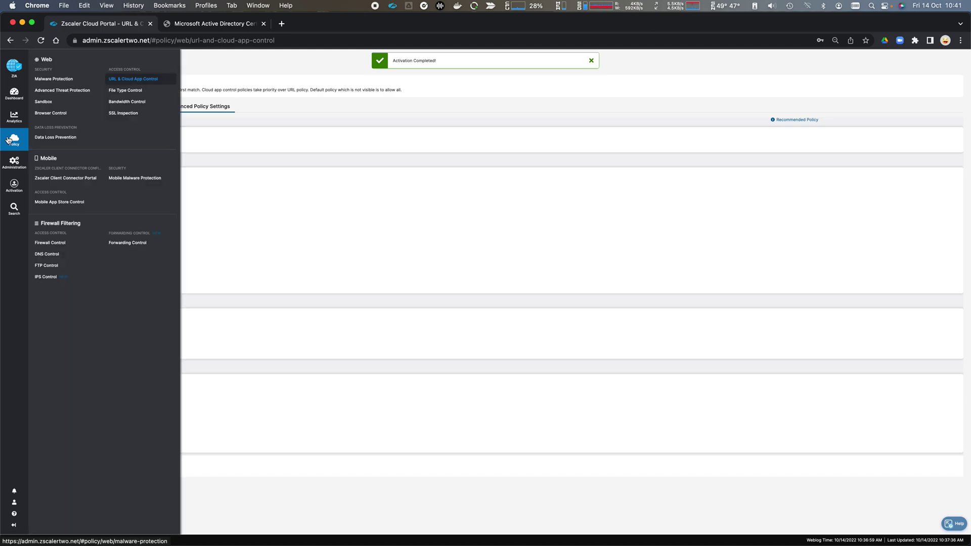
{"action": "left_click", "coordinate": [123, 113]}
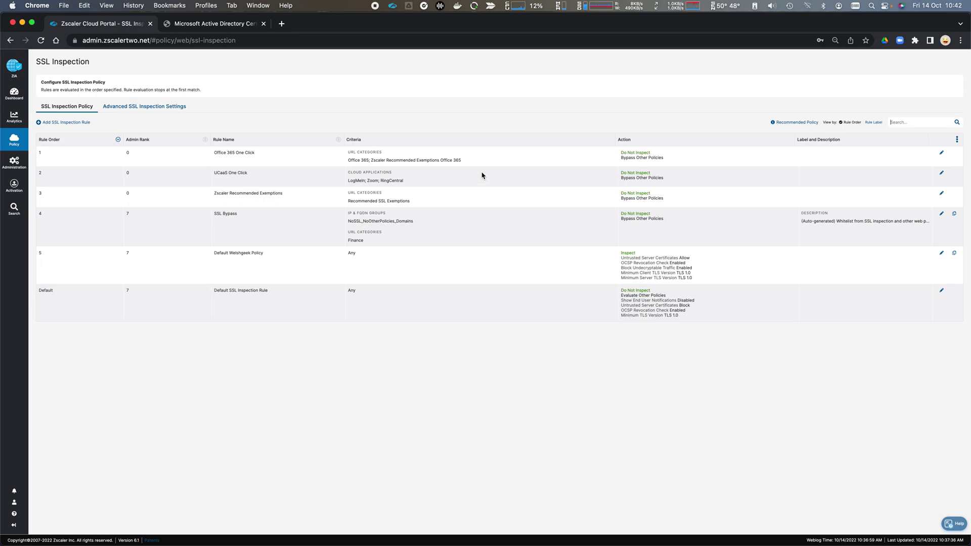
Turn off Use Custom Certificate in Advanced SSL Inspection Settings and save.
{"action": "left_click", "coordinate": [167, 112]}
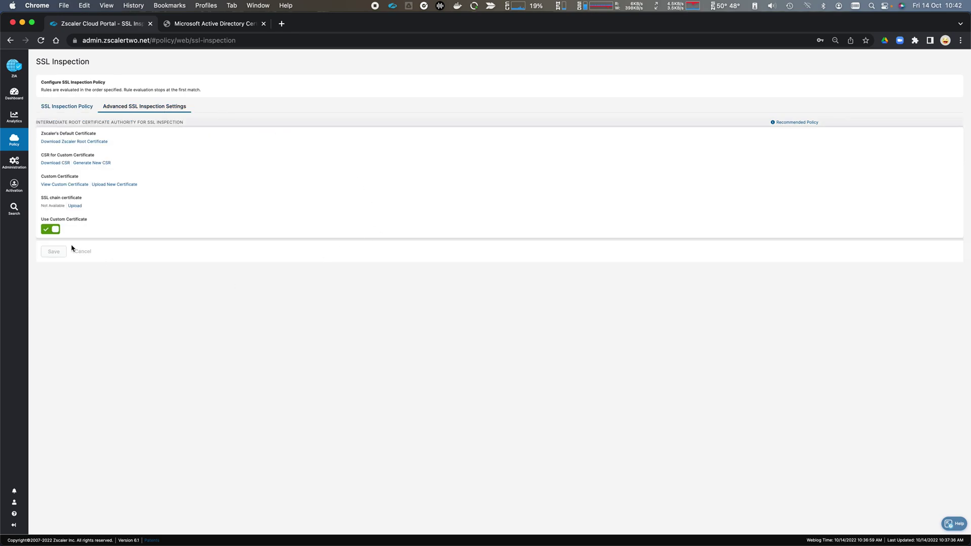
{"action": "left_click", "coordinate": [50, 230]}
{"action": "left_click", "coordinate": [53, 252]}
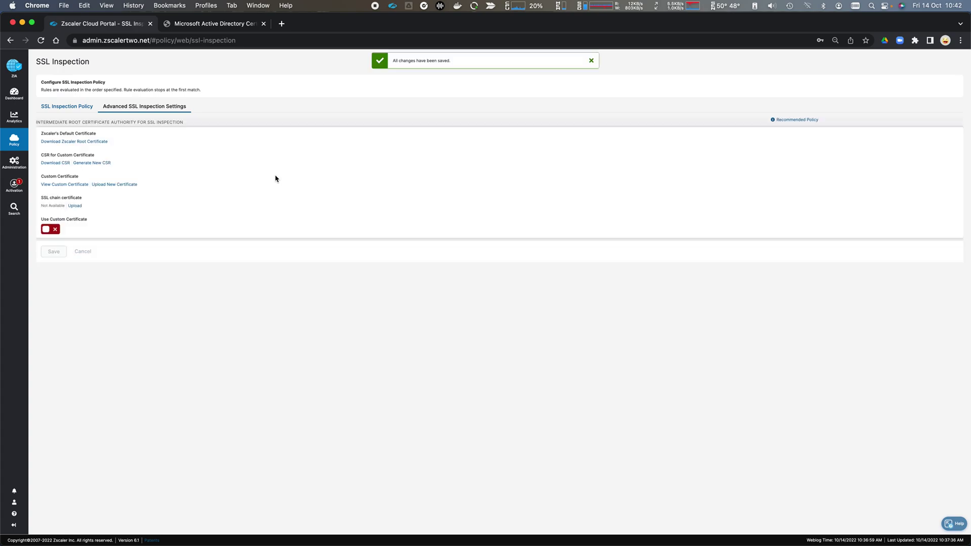
Activate the change, clear notifications, recheck the SSL rules and certificate settings, then go to Safari.
{"action": "mouse_move", "coordinate": [14, 139]}
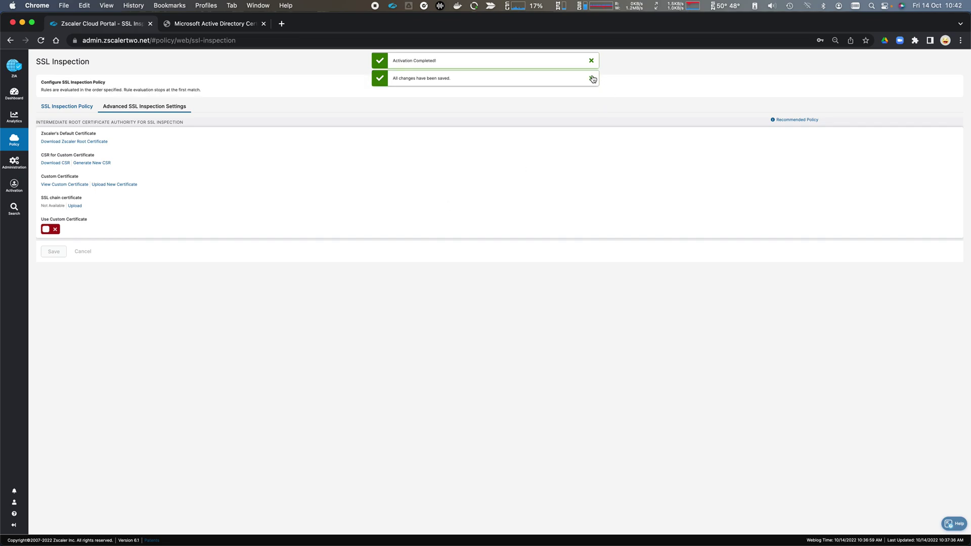
{"action": "left_click", "coordinate": [591, 78]}
{"action": "left_click", "coordinate": [591, 60]}
{"action": "left_click", "coordinate": [66, 107]}
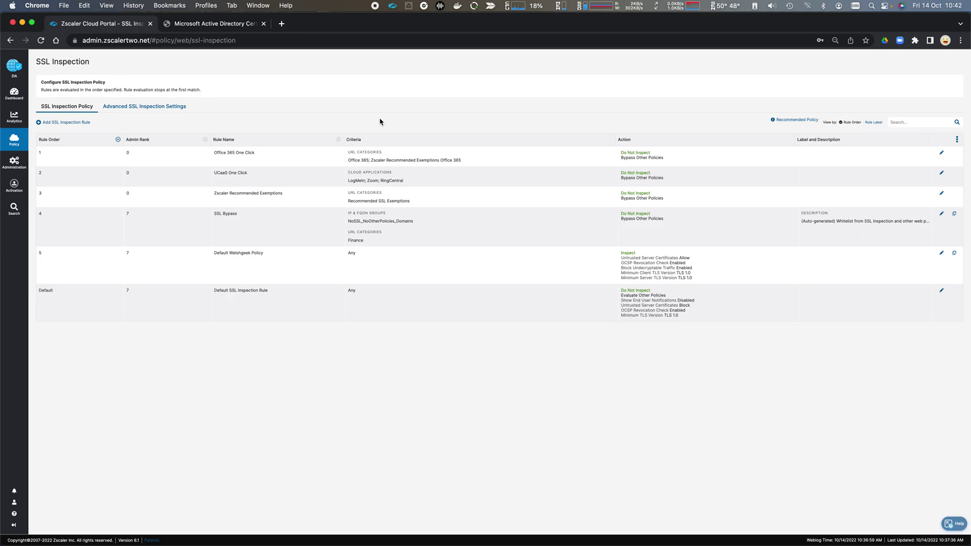
{"action": "left_click", "coordinate": [166, 107]}
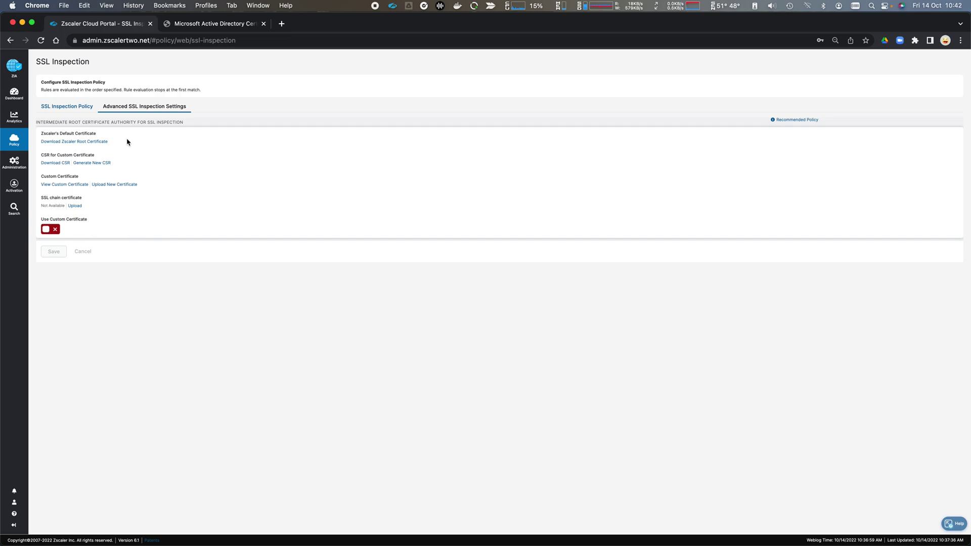
{"action": "key", "text": "super+Tab"}
{"action": "key", "text": "super+Tab"}
{"action": "key", "text": "super+Tab"}
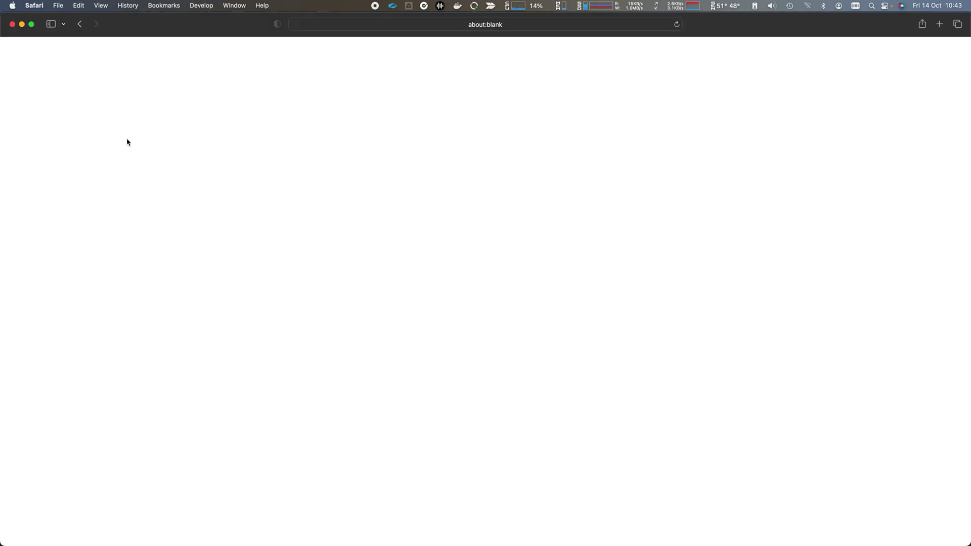
{"action": "key", "text": "super+l"}
{"action": "type", "text": "https://www.expedia.com"}
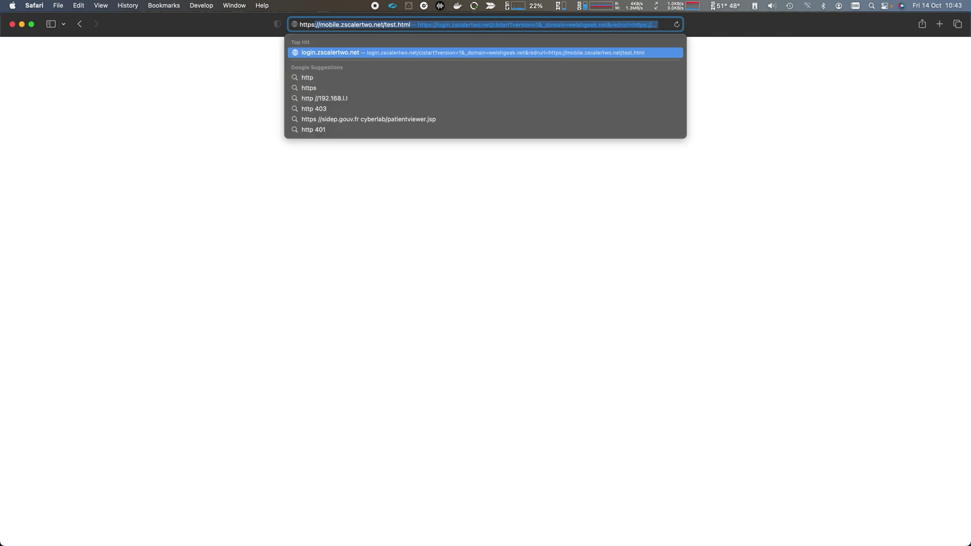
{"action": "key", "text": "Return"}
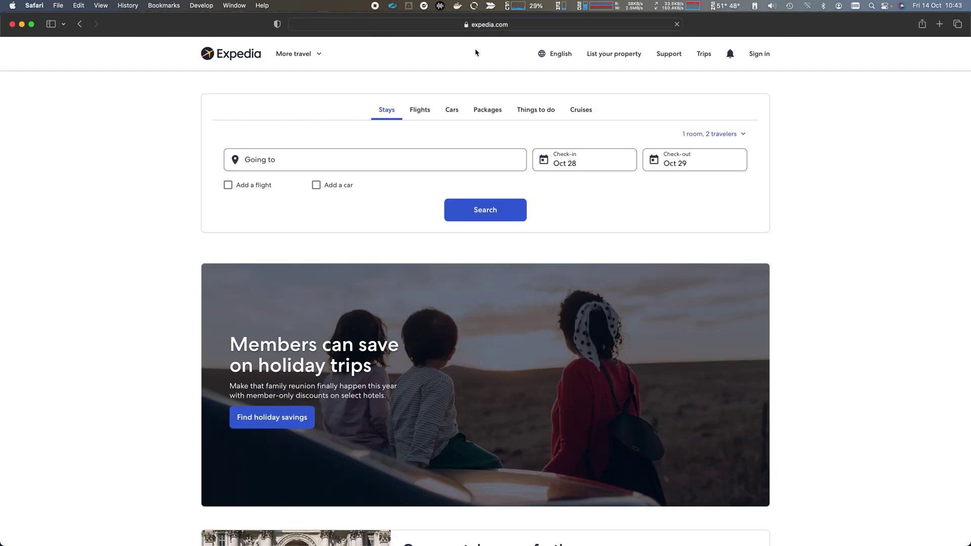
{"action": "left_click", "coordinate": [467, 25]}
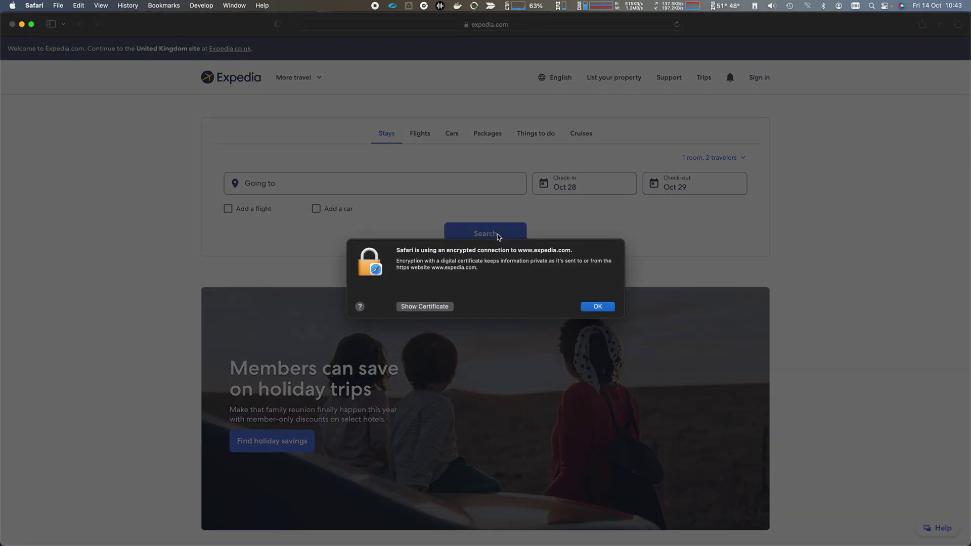
{"action": "left_click", "coordinate": [438, 306]}
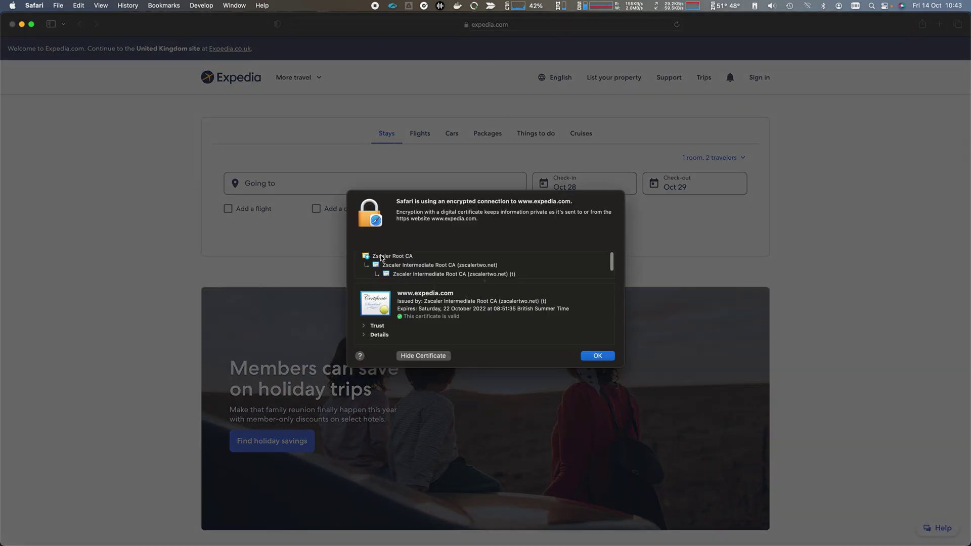
Inspect the expedia.com, Zscaler Intermediate Root CA and Zscaler Root CA certificates, then close the sheet.
{"action": "scroll", "coordinate": [447, 276], "scroll_direction": "down", "scroll_amount": 1}
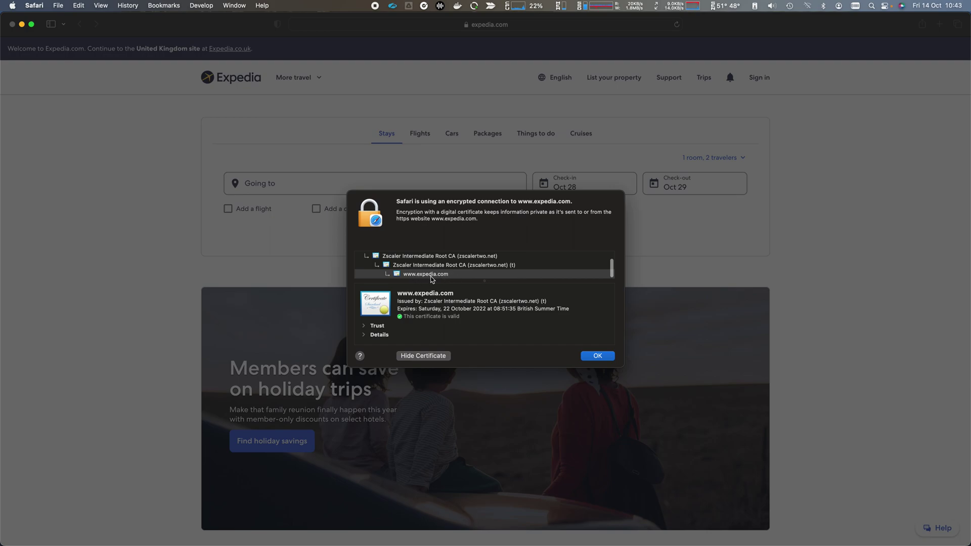
{"action": "left_click", "coordinate": [483, 267]}
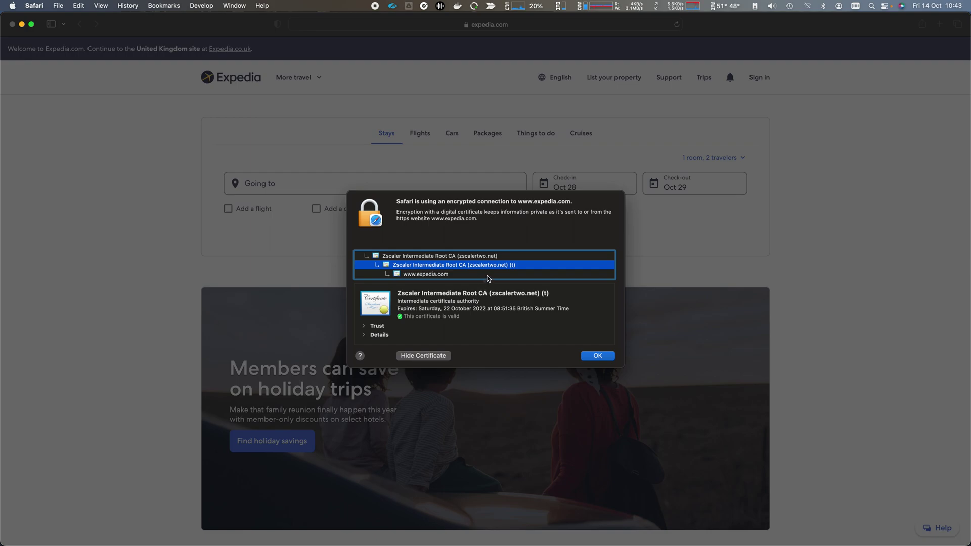
{"action": "scroll", "coordinate": [489, 278], "scroll_direction": "up", "scroll_amount": 2}
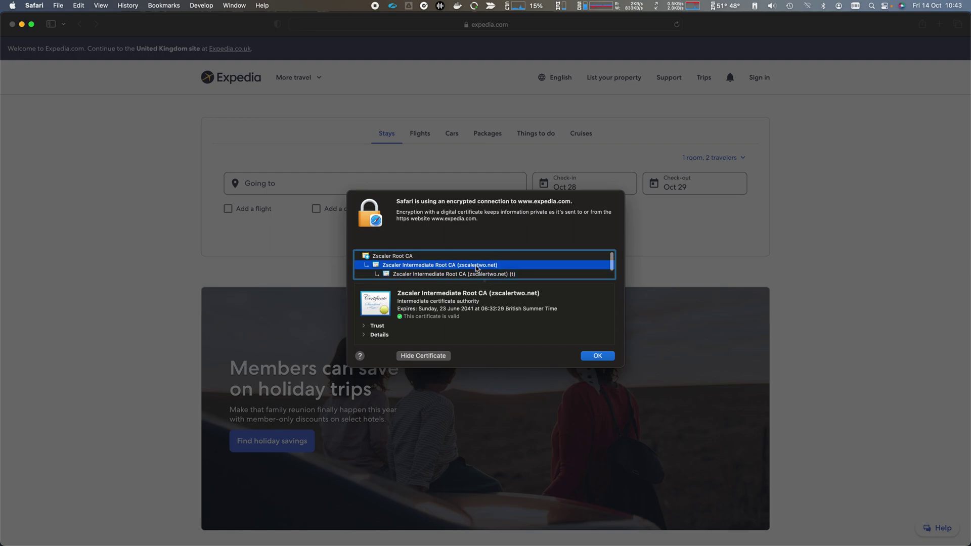
{"action": "left_click", "coordinate": [476, 266]}
{"action": "left_click", "coordinate": [403, 257]}
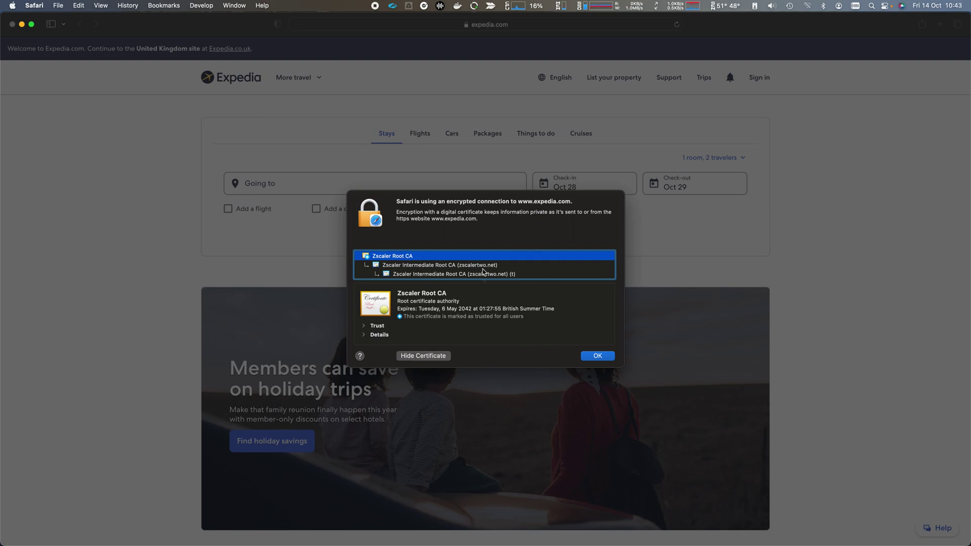
{"action": "scroll", "coordinate": [483, 272], "scroll_direction": "down", "scroll_amount": 1}
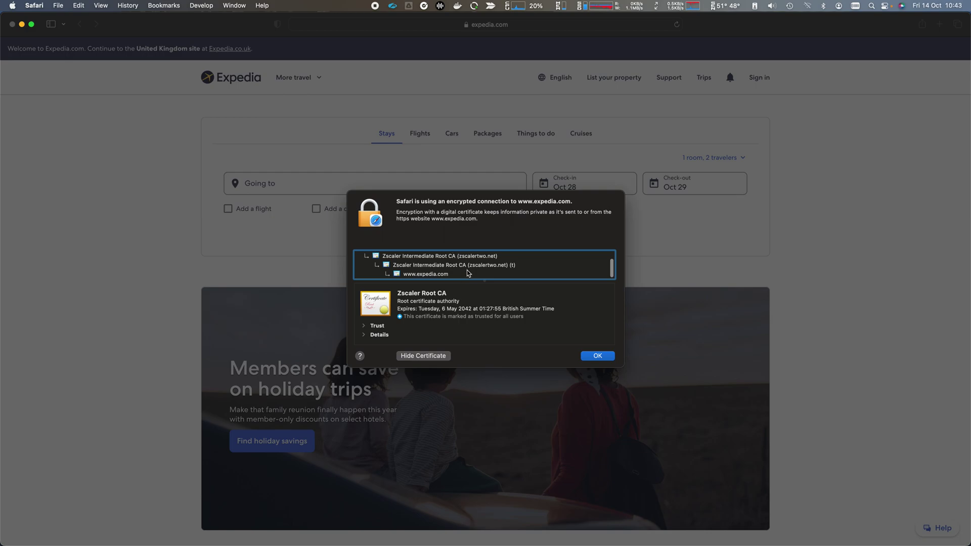
{"action": "left_click", "coordinate": [461, 274]}
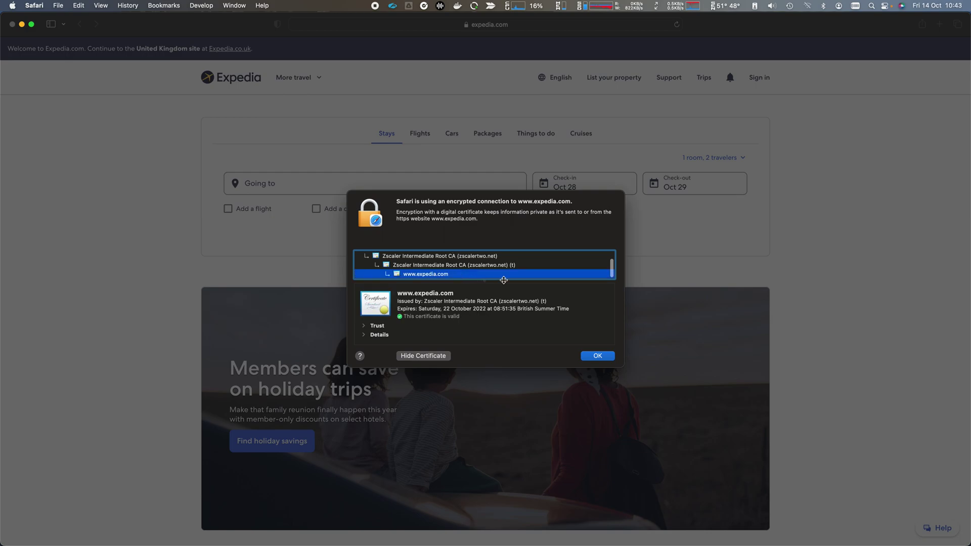
{"action": "left_click", "coordinate": [598, 356]}
{"action": "key", "text": "super+Tab"}
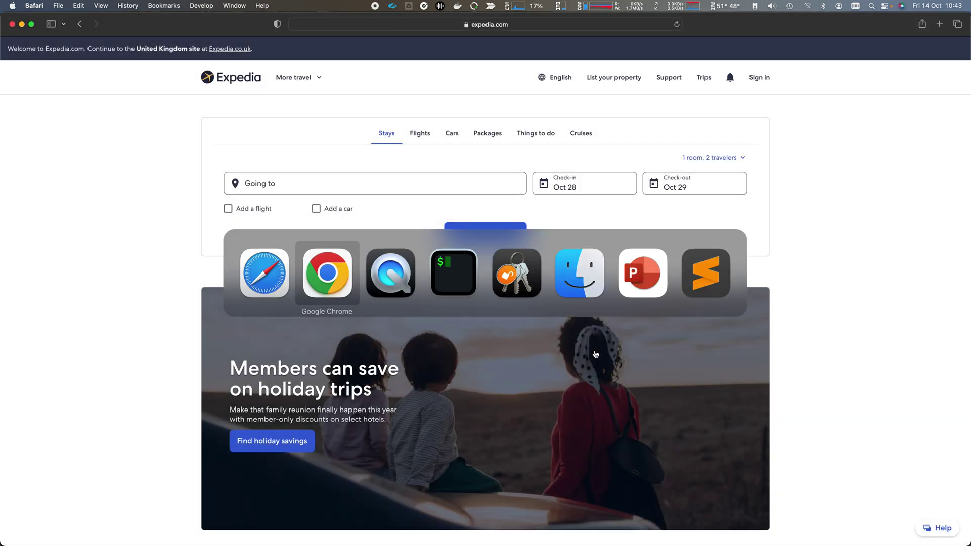
{"action": "key", "text": "super+Tab"}
{"action": "key", "text": "super+Tab"}
{"action": "key", "text": "super+Tab"}
In Keychain Access System certificates, inspect Zscaler Root CA and the domain root CA, then return to Chrome.
{"action": "left_click", "coordinate": [191, 246]}
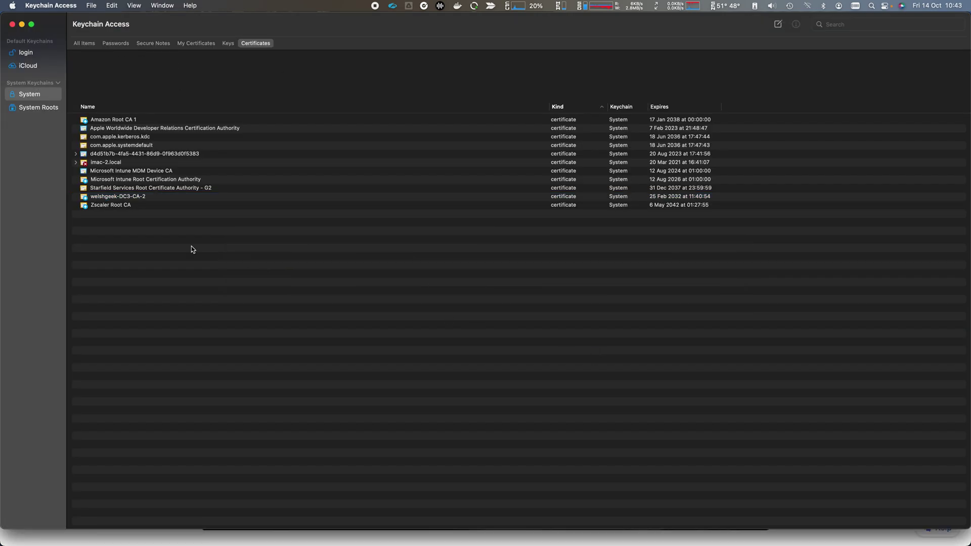
{"action": "left_click", "coordinate": [145, 207]}
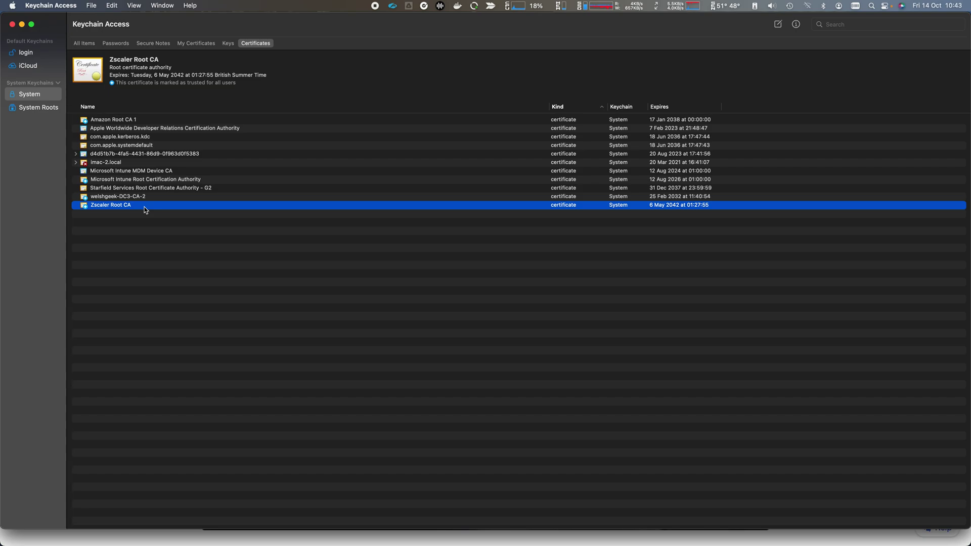
{"action": "left_click", "coordinate": [166, 196]}
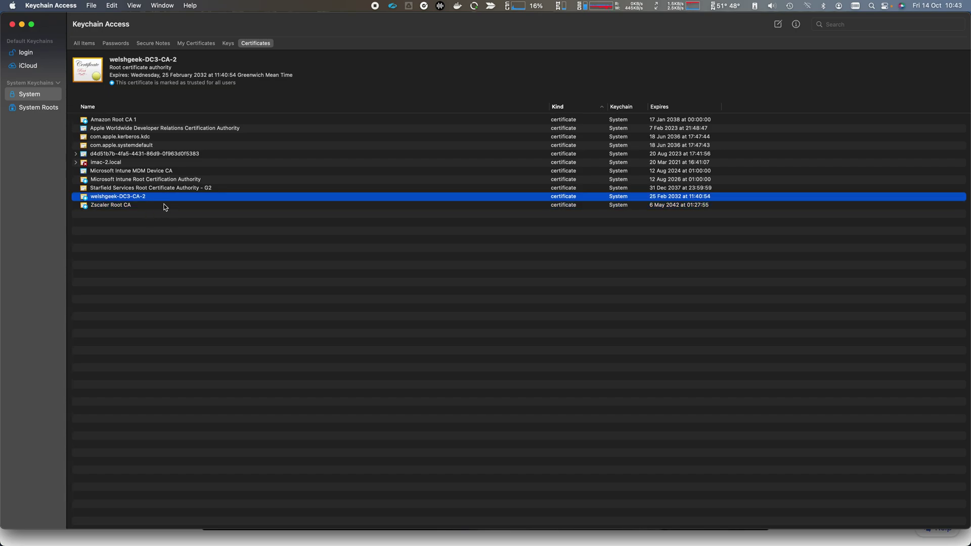
{"action": "left_click", "coordinate": [243, 277]}
{"action": "key", "text": "super+Tab"}
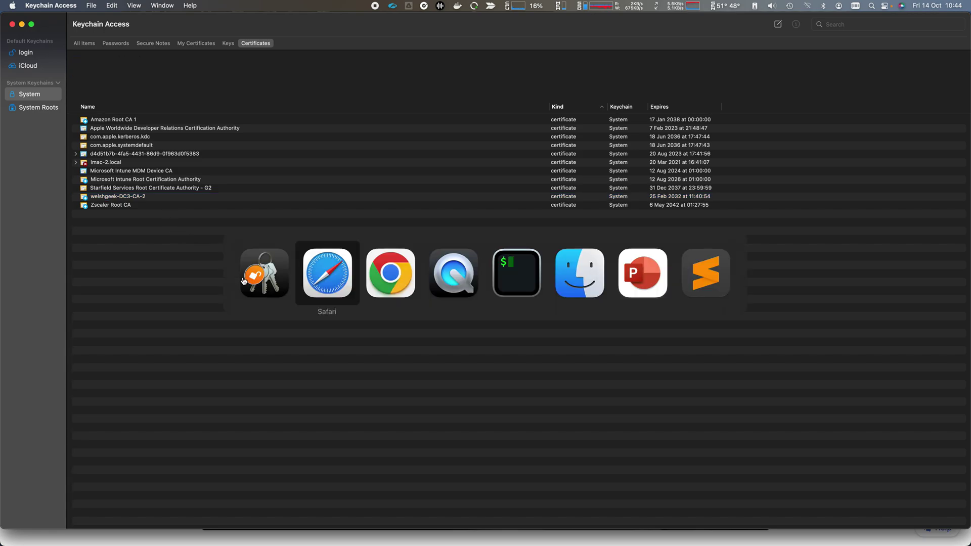
{"action": "key", "text": "super+Tab"}
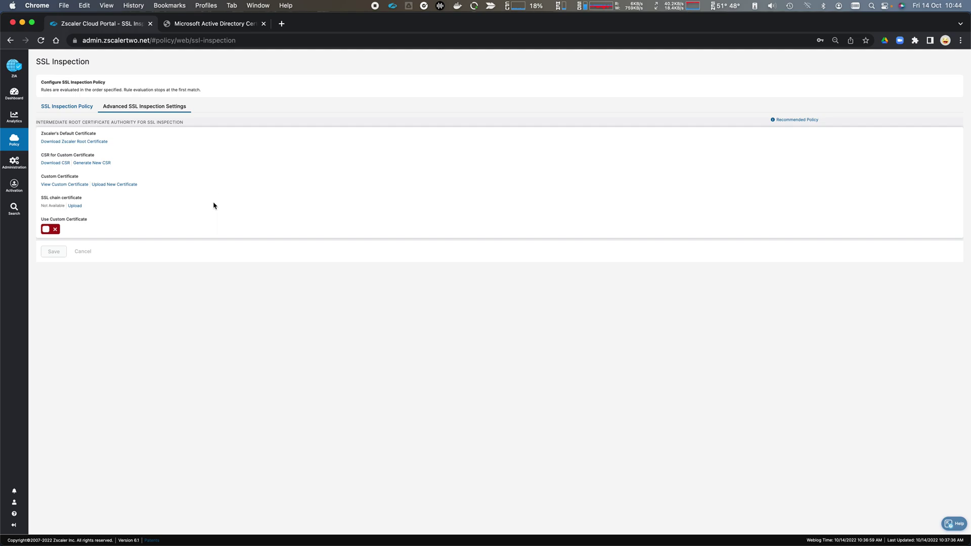
{"action": "mouse_move", "coordinate": [17, 146]}
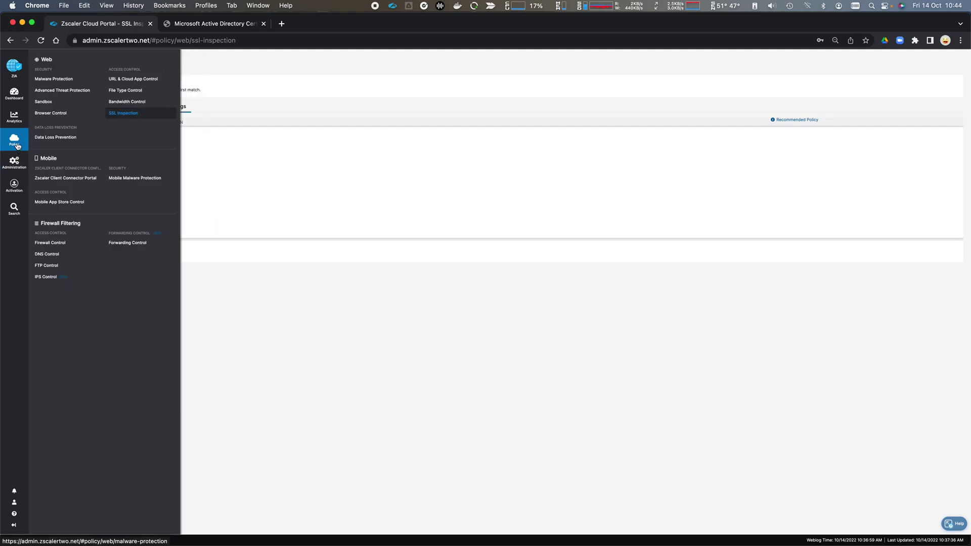
Show the macOS app profiles in Client Connector Portal and open the custom macOS policy for editing.
{"action": "left_click", "coordinate": [81, 180]}
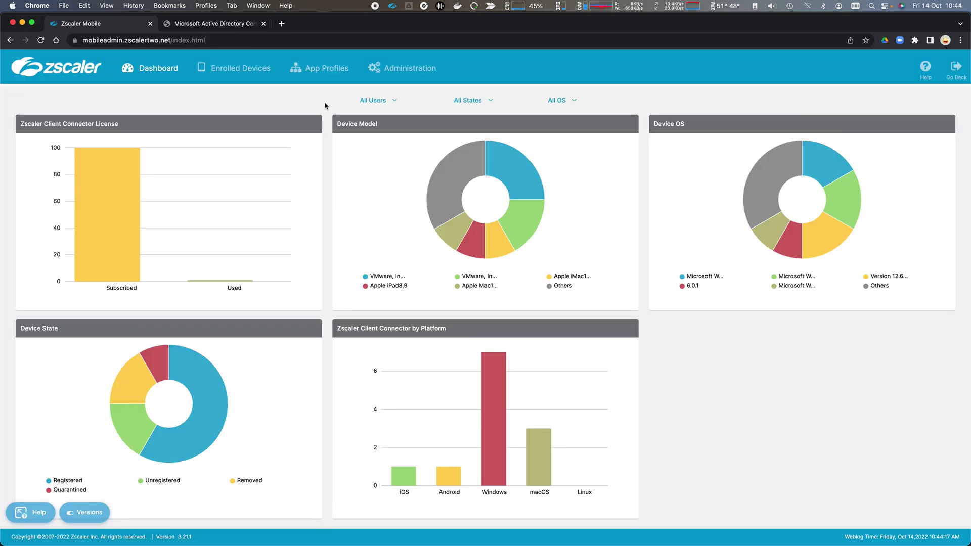
{"action": "left_click", "coordinate": [323, 69]}
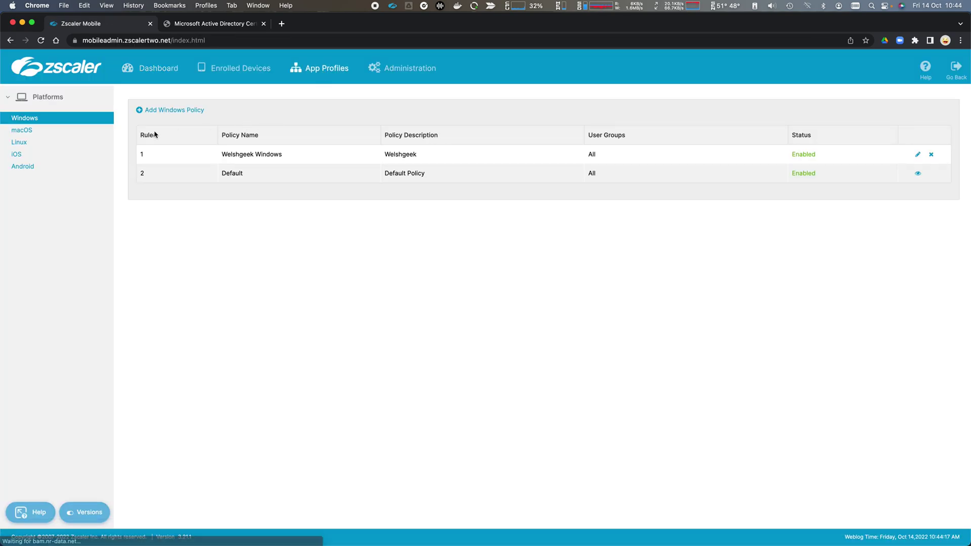
{"action": "left_click", "coordinate": [54, 132]}
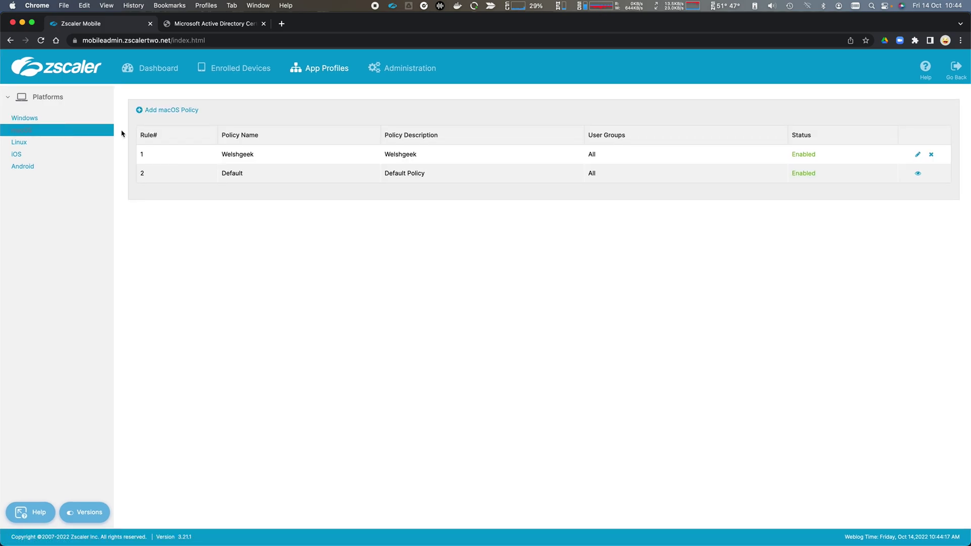
{"action": "left_click", "coordinate": [918, 154]}
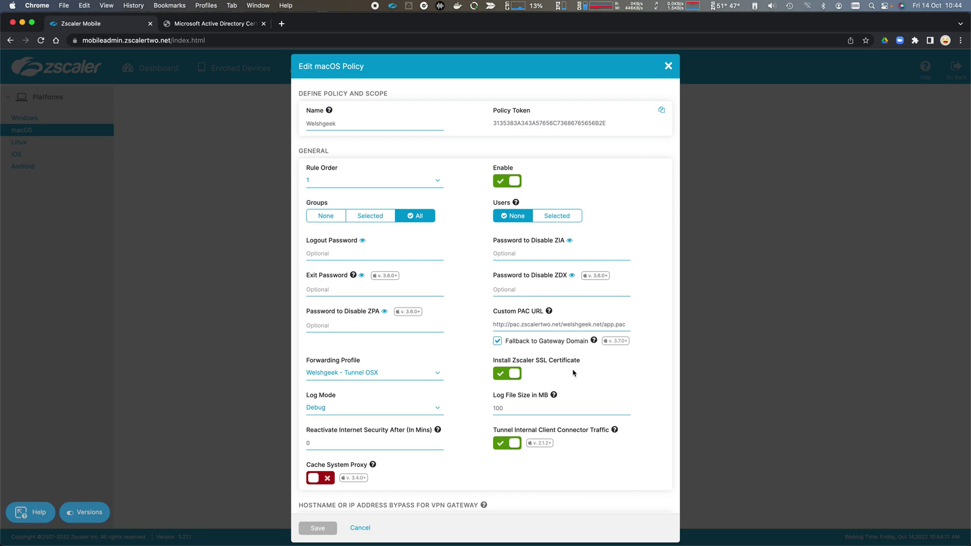
Cancel the macOS policy editor and open Administration > Client Connector Support > Advanced Configuration.
{"action": "left_click", "coordinate": [367, 531]}
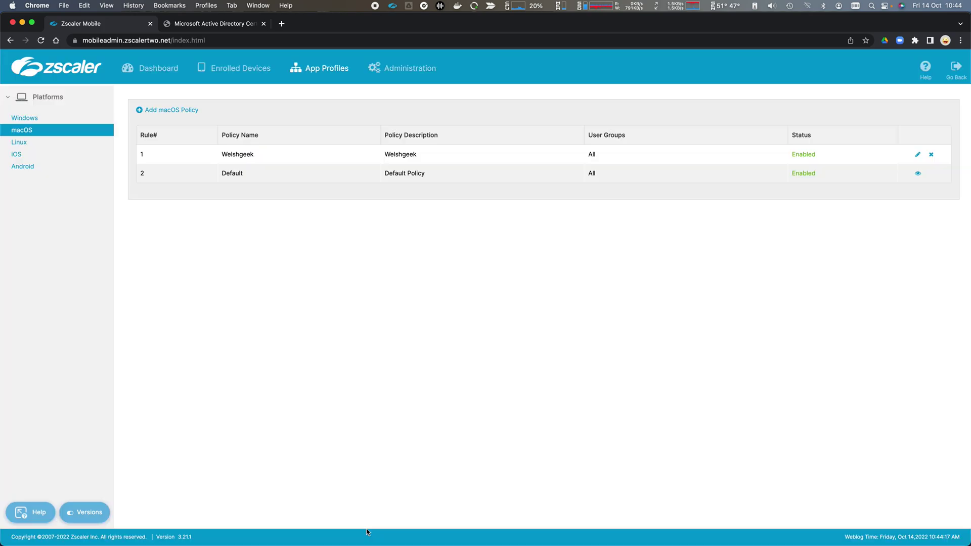
{"action": "left_click", "coordinate": [413, 78]}
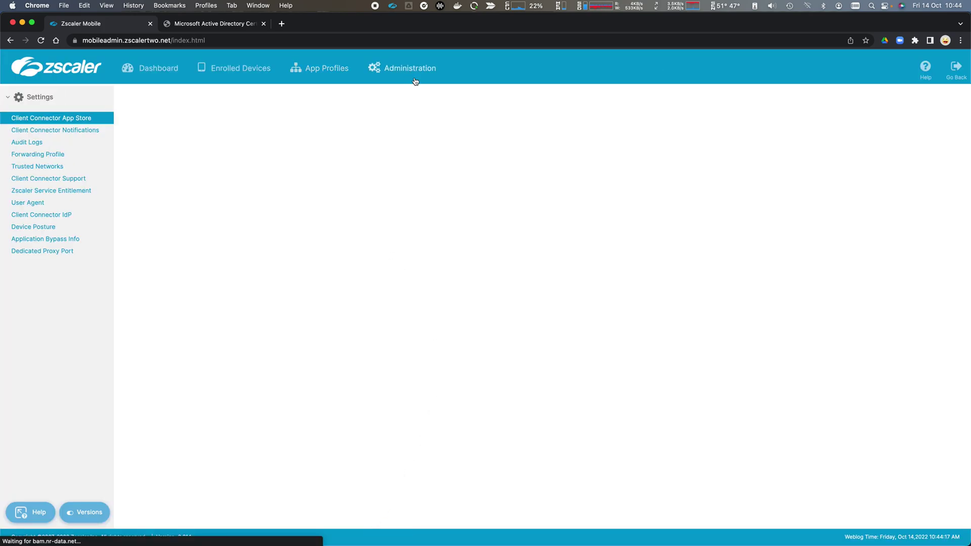
{"action": "left_click", "coordinate": [77, 178]}
{"action": "left_click", "coordinate": [575, 109]}
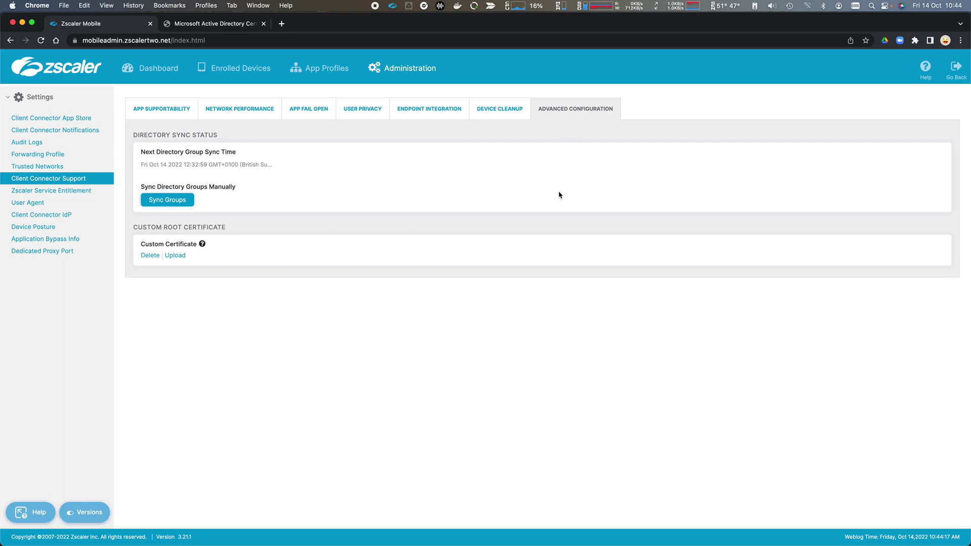
Upload WGRoot.pem from Downloads as the custom root certificate and dismiss the success banner.
{"action": "left_click", "coordinate": [177, 256]}
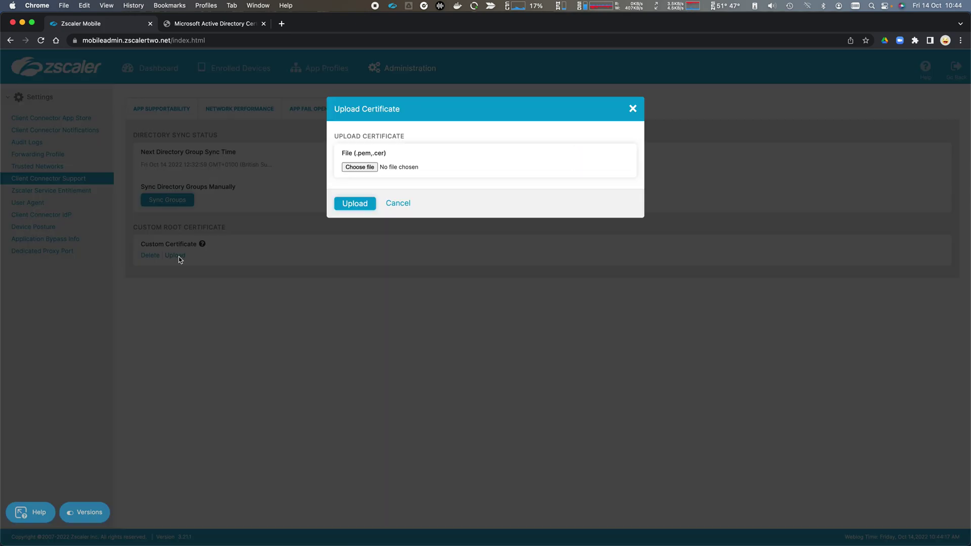
{"action": "left_click", "coordinate": [362, 167]}
{"action": "left_click", "coordinate": [265, 230]}
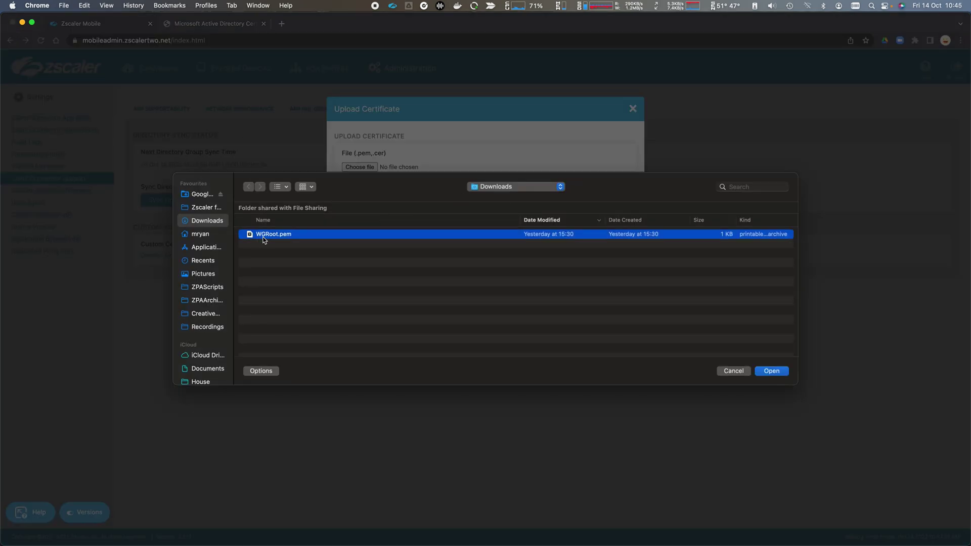
{"action": "left_click", "coordinate": [771, 366]}
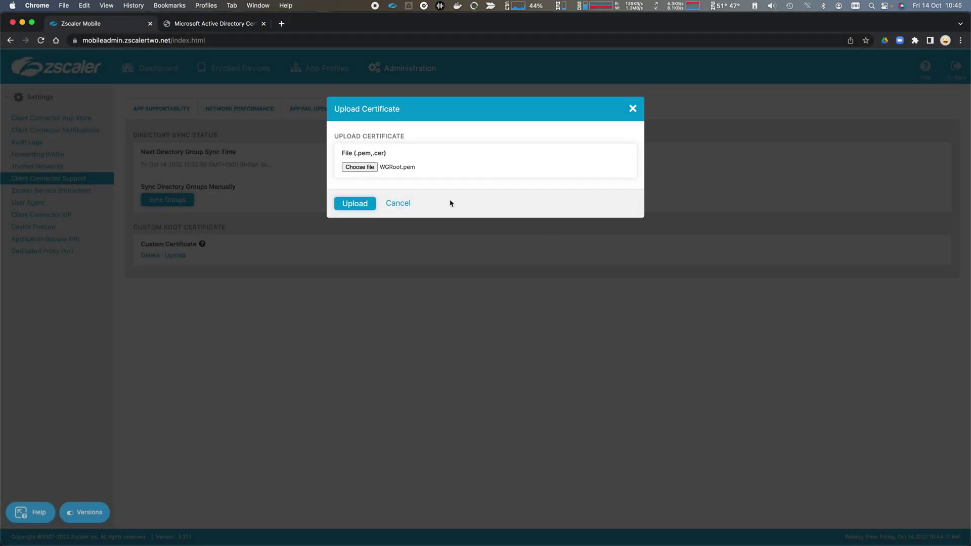
{"action": "left_click", "coordinate": [355, 203]}
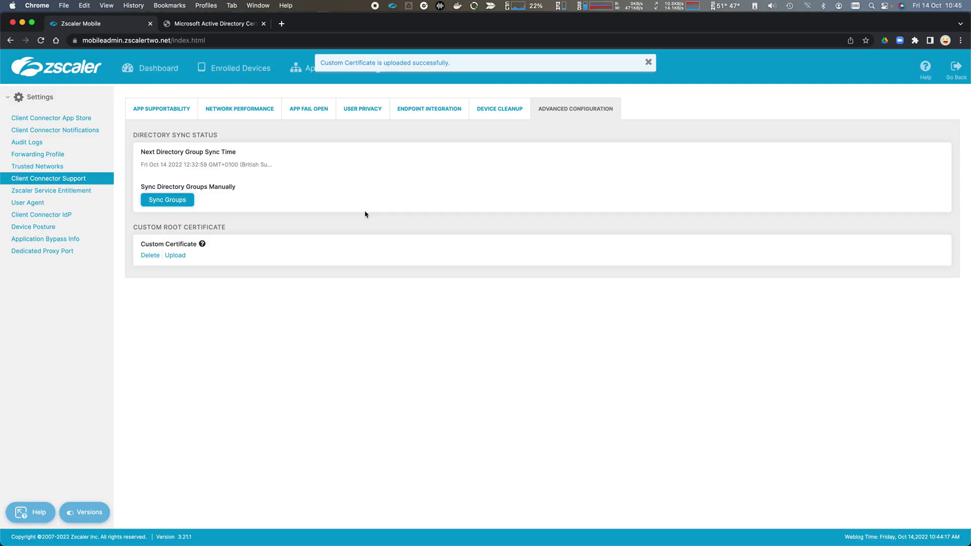
{"action": "left_click", "coordinate": [649, 62]}
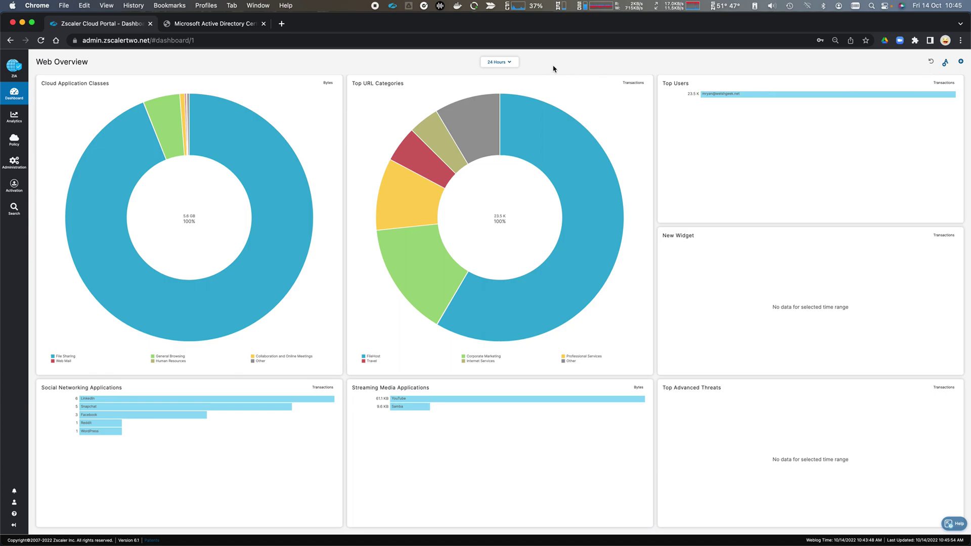
Open the SSL Inspection Advanced Settings tab and start a new certificate signing request.
{"action": "mouse_move", "coordinate": [15, 141]}
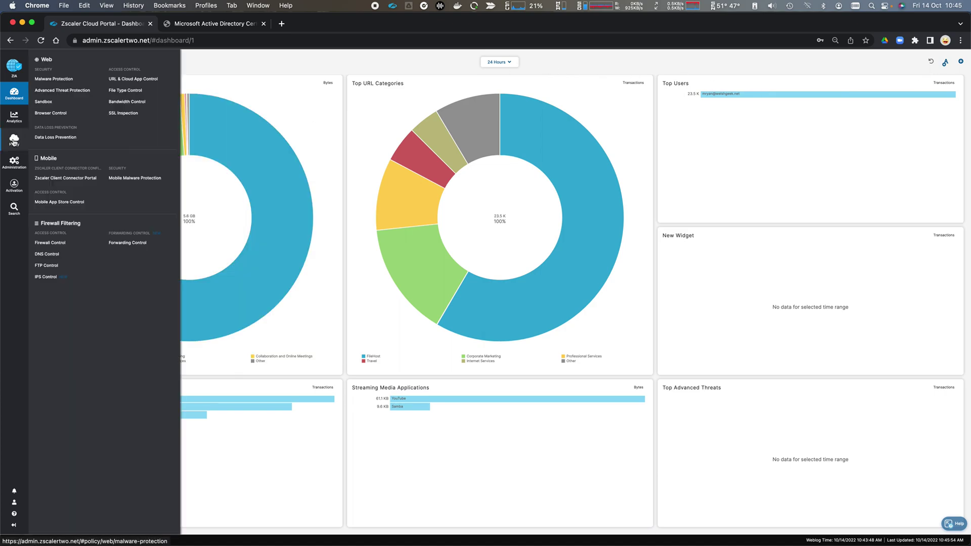
{"action": "left_click", "coordinate": [117, 114]}
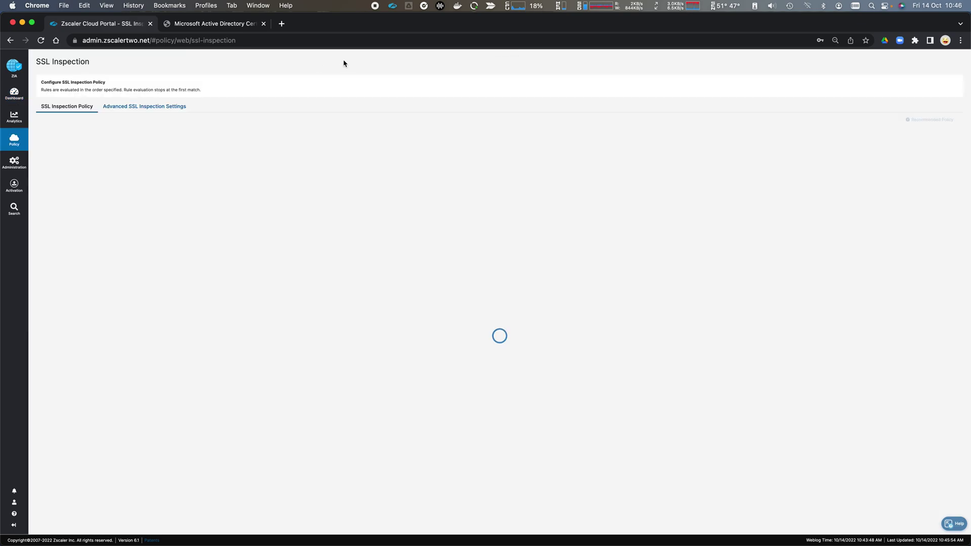
{"action": "left_click", "coordinate": [162, 108]}
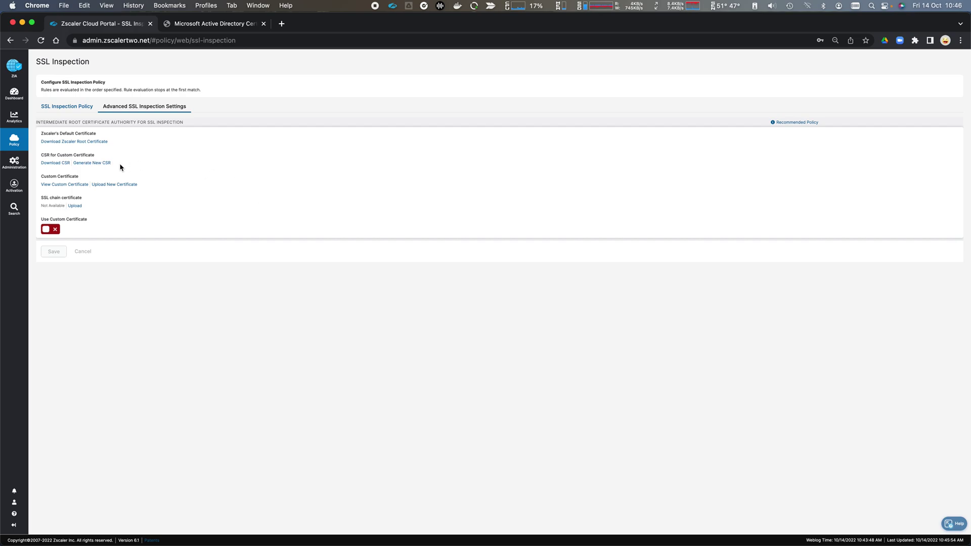
{"action": "left_click", "coordinate": [100, 163]}
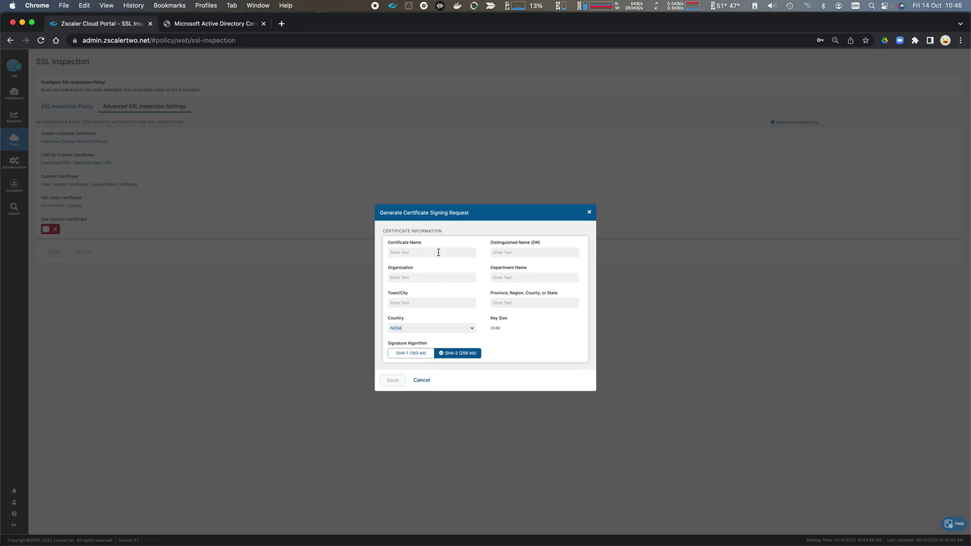
Begin a CSR name, then close the signing request form without saving.
{"action": "type", "text": "Weshg"}
{"action": "key", "text": "BackSpace"}
{"action": "key", "text": "BackSpace"}
{"action": "key", "text": "BackSpace"}
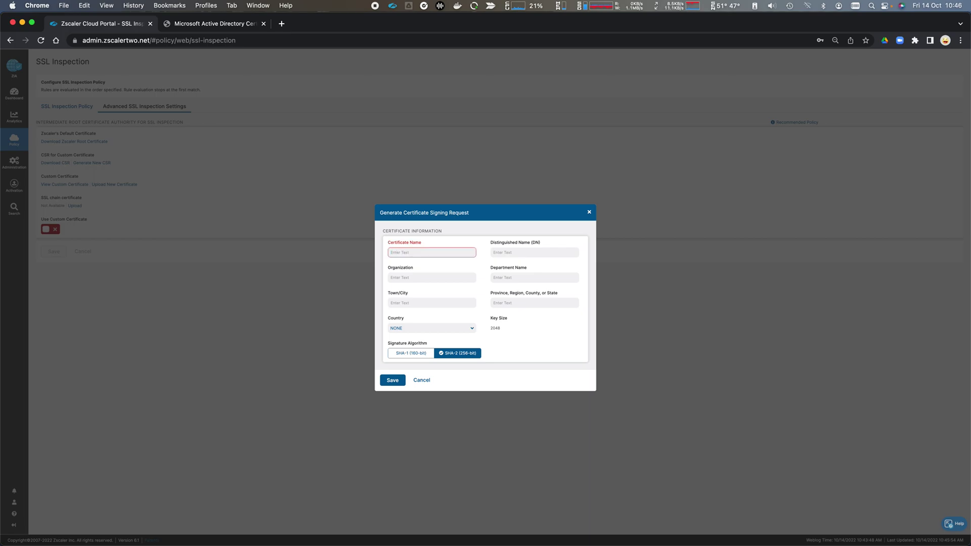
{"action": "left_click", "coordinate": [590, 212]}
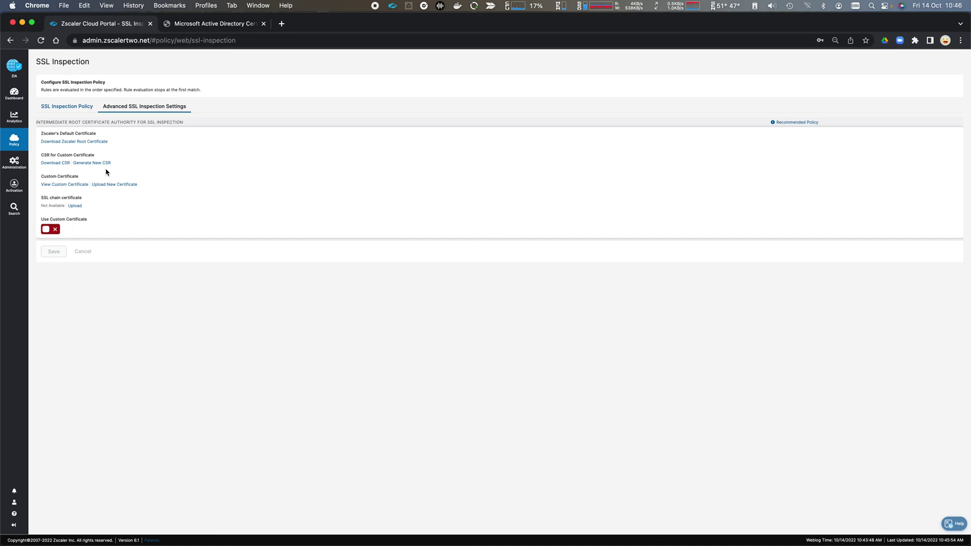
Enter Welshgeek Network Security as CSR name, organisation Welshgeek Networks, department IT Security, Cardiff, Wales.
{"action": "left_click", "coordinate": [91, 164]}
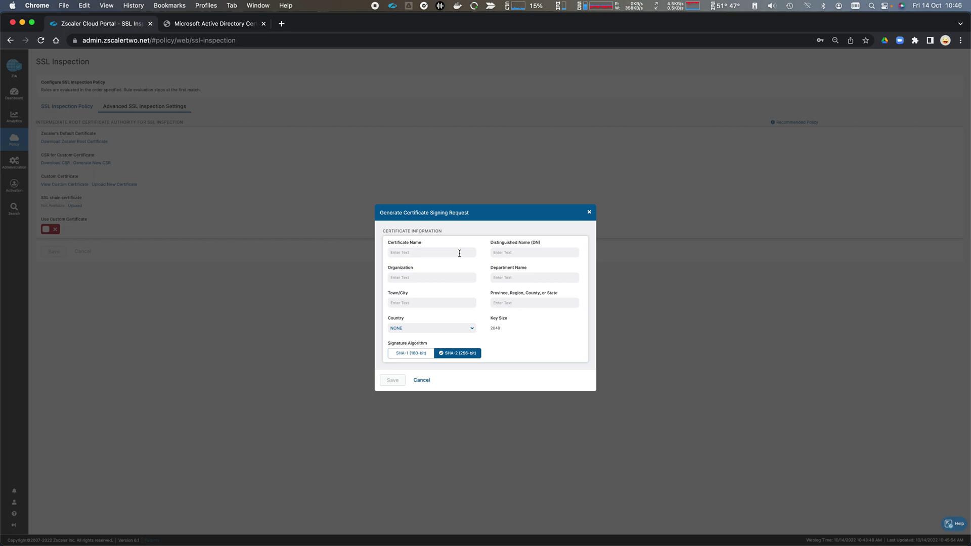
{"action": "type", "text": "Welshgeek"}
{"action": "type", "text": "Wels"}
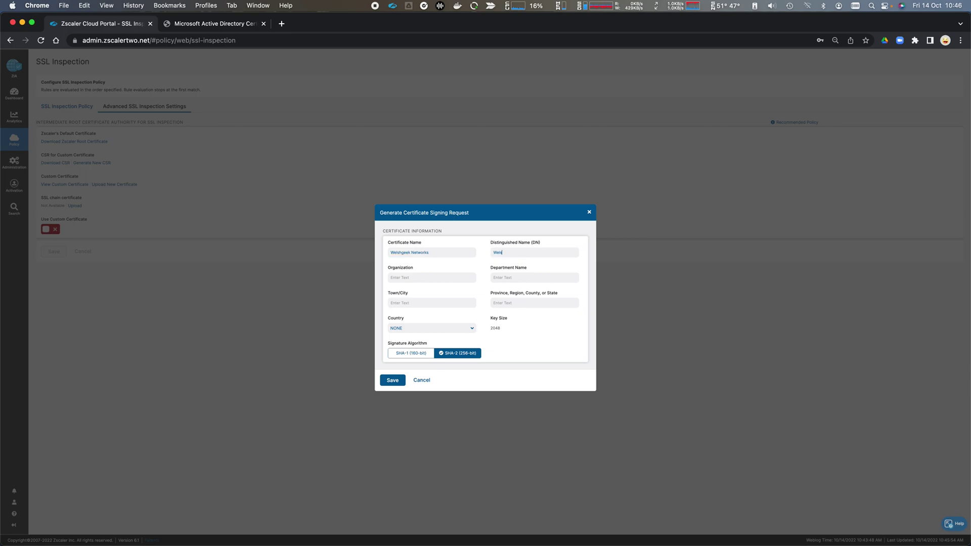
{"action": "type", "text": "hgeek Network Security"}
{"action": "left_click", "coordinate": [397, 278]}
{"action": "type", "text": "Welshgeek Ne"}
{"action": "left_click", "coordinate": [506, 278]}
{"action": "type", "text": "I"}
{"action": "type", "text": "T Securi"}
{"action": "type", "text": "Ca"}
{"action": "type", "text": "W"}
{"action": "type", "text": "ales"}
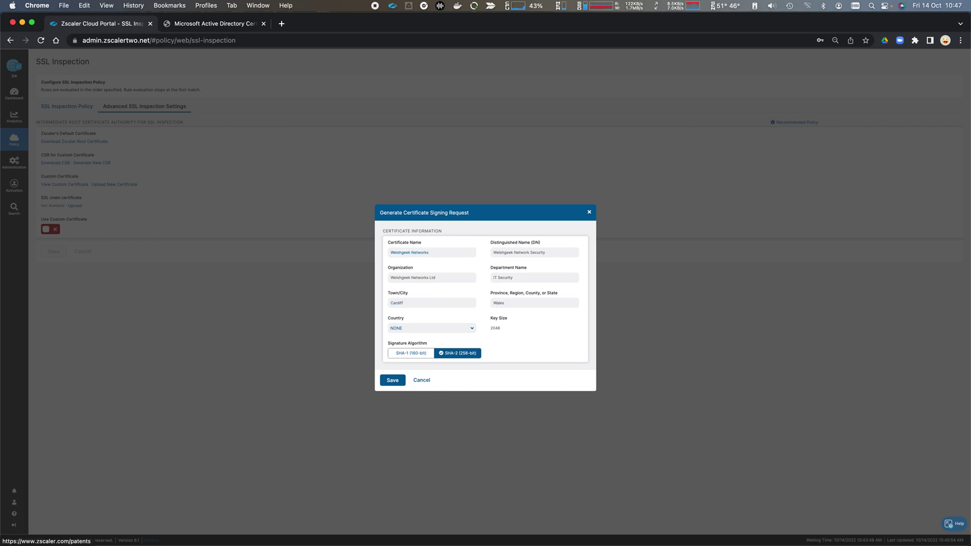
Set the country to United Kingdom, save the request, and download the CSR.
{"action": "left_click", "coordinate": [464, 329]}
{"action": "type", "text": "u"}
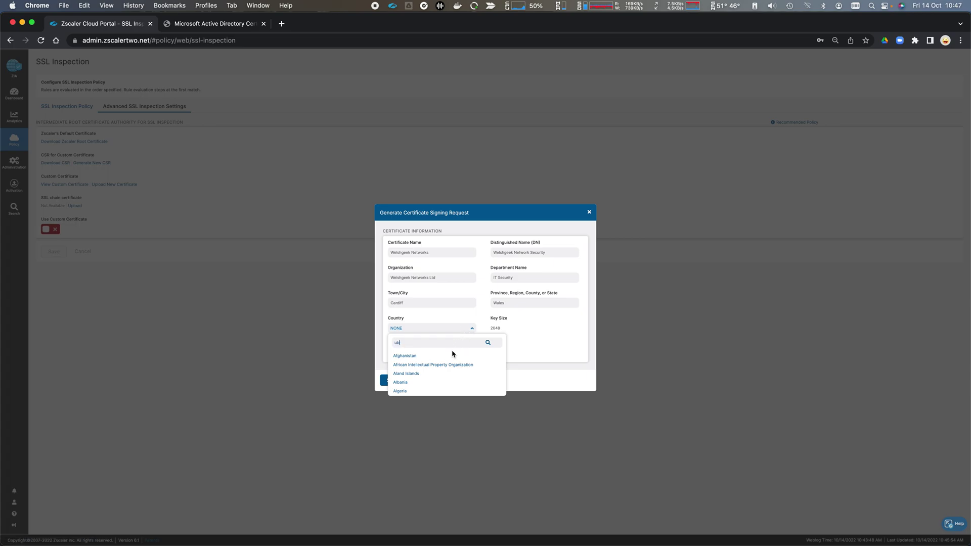
{"action": "type", "text": "nited k"}
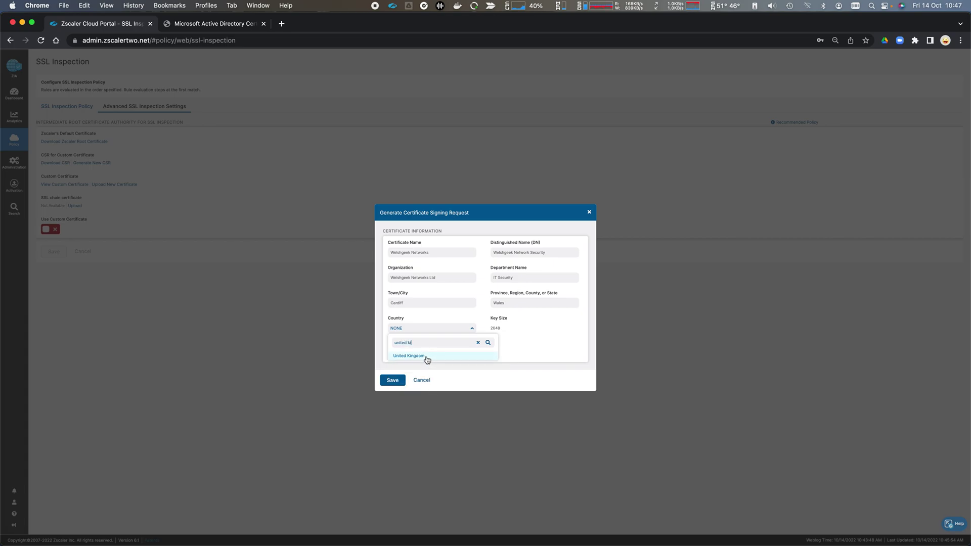
{"action": "left_click", "coordinate": [424, 357]}
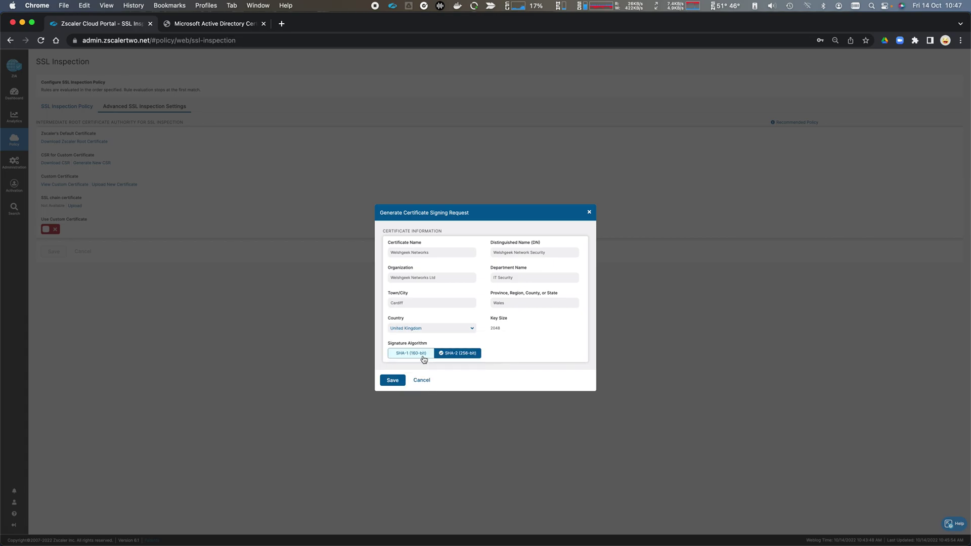
{"action": "left_click", "coordinate": [396, 382]}
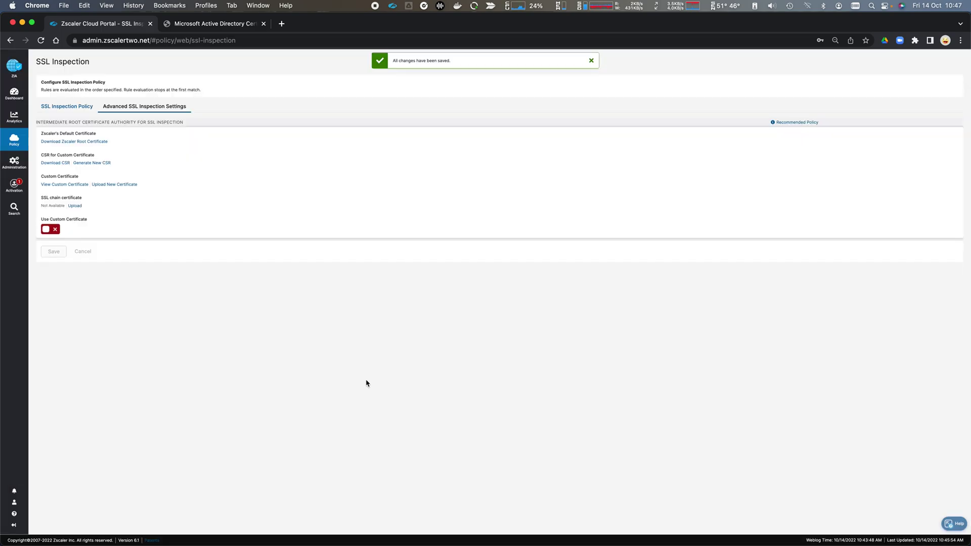
{"action": "left_click", "coordinate": [56, 165]}
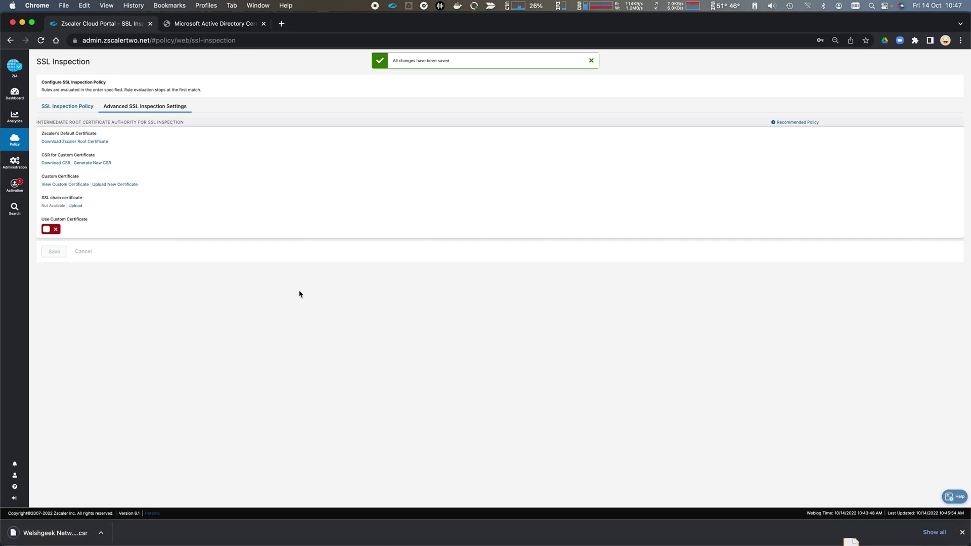
{"action": "key", "text": "super+Tab"}
{"action": "key", "text": "super+Tab"}
{"action": "key", "text": "super+Tab"}
{"action": "key", "text": "super+Tab"}
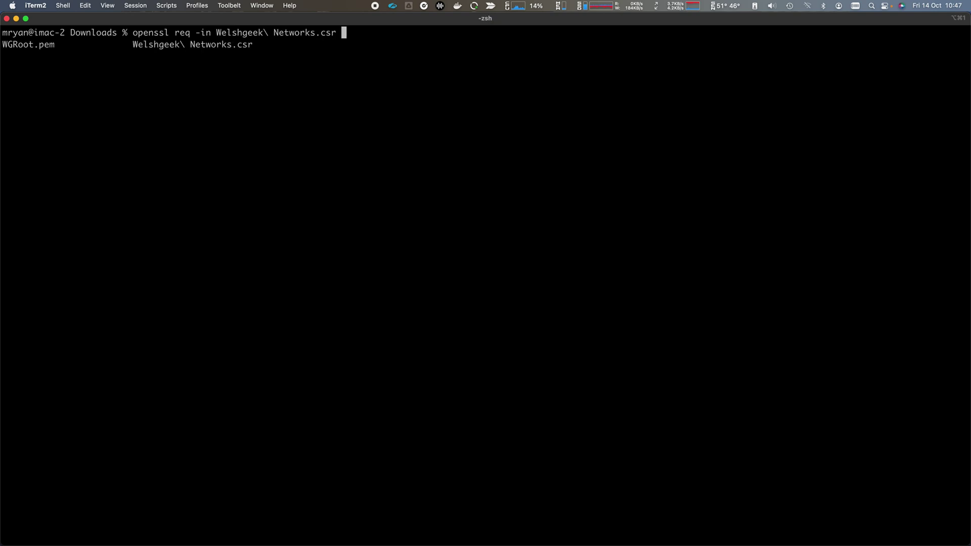
Decode 'Welshgeek Networks.csr' with openssl req -text and select its CERTIFICATE REQUEST block.
{"action": "type", "text": "-text"}
{"action": "key", "text": "Return"}
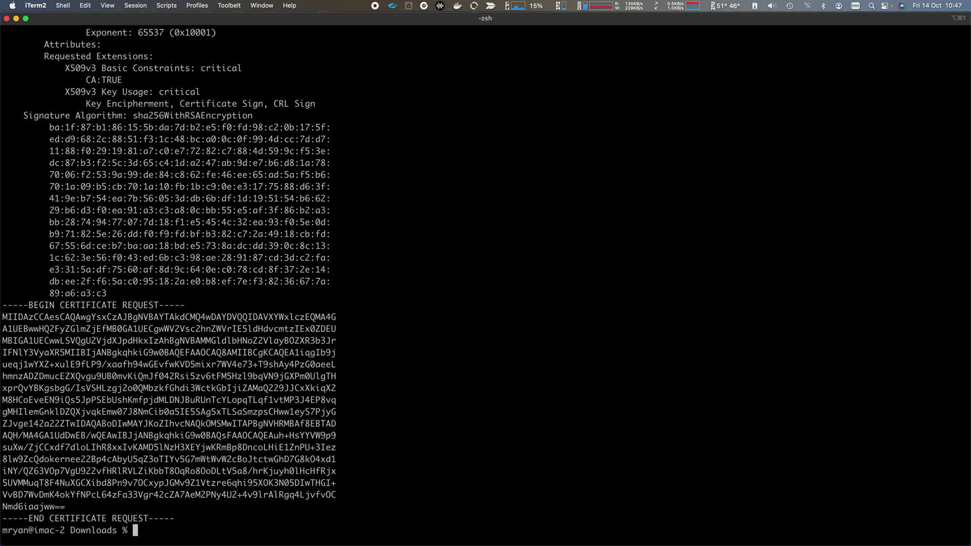
{"action": "scroll", "coordinate": [273, 283], "scroll_direction": "up", "scroll_amount": 12}
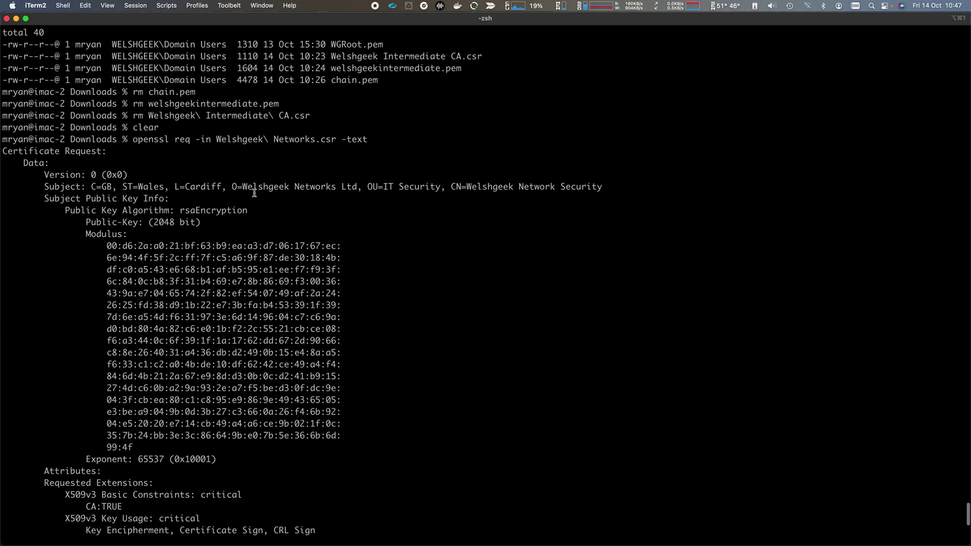
{"action": "scroll", "coordinate": [397, 238], "scroll_direction": "down", "scroll_amount": 10}
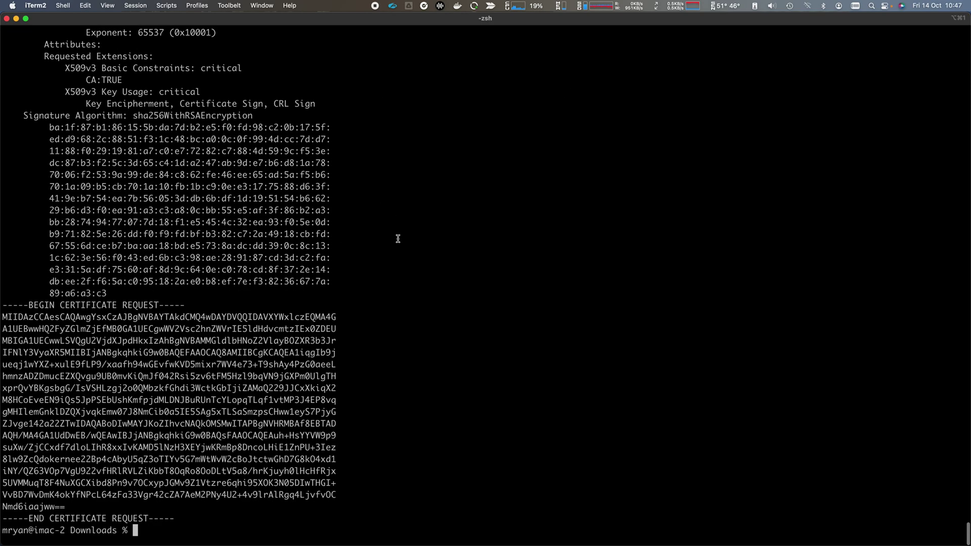
{"action": "left_click_drag", "start_coordinate": [177, 518], "coordinate": [1, 309]}
{"action": "key", "text": "super+Tab"}
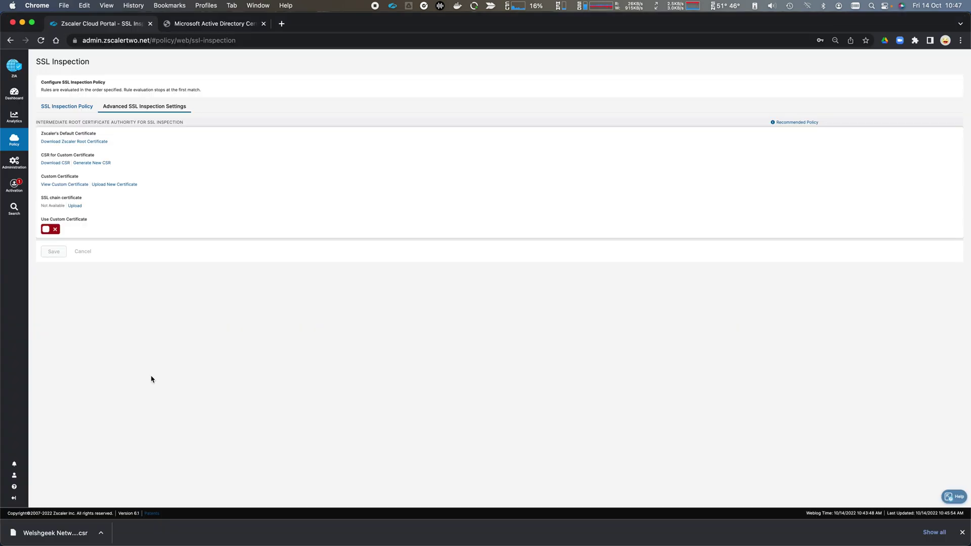
Submit the pasted CSR with the Subordinate Certification Authority template and download the issued certificate.
{"action": "left_click", "coordinate": [221, 25]}
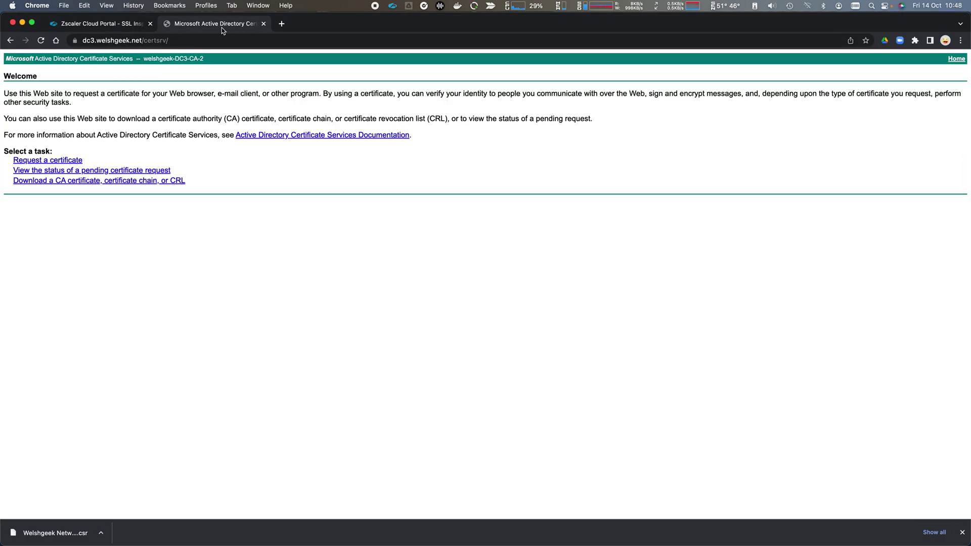
{"action": "left_click", "coordinate": [74, 161]}
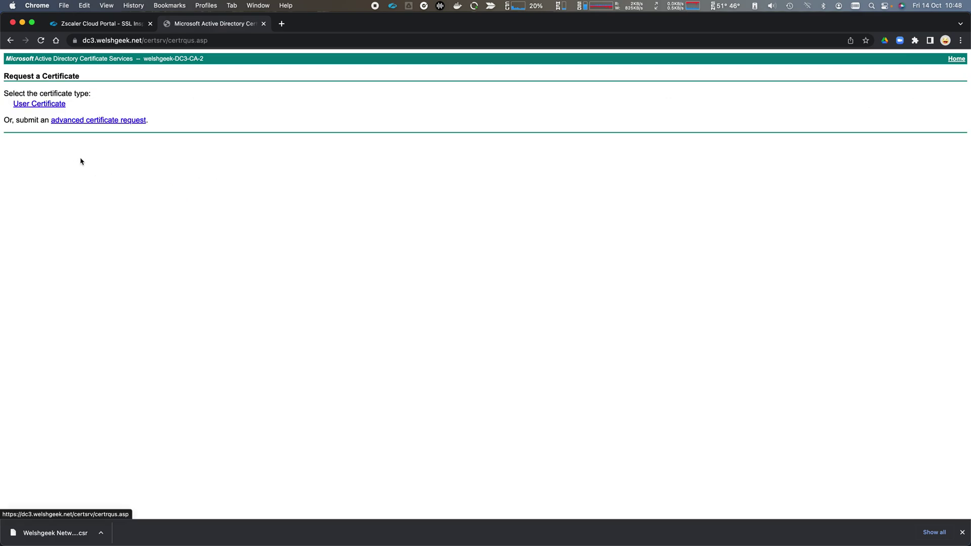
{"action": "left_click", "coordinate": [111, 122]}
{"action": "left_click", "coordinate": [140, 141]}
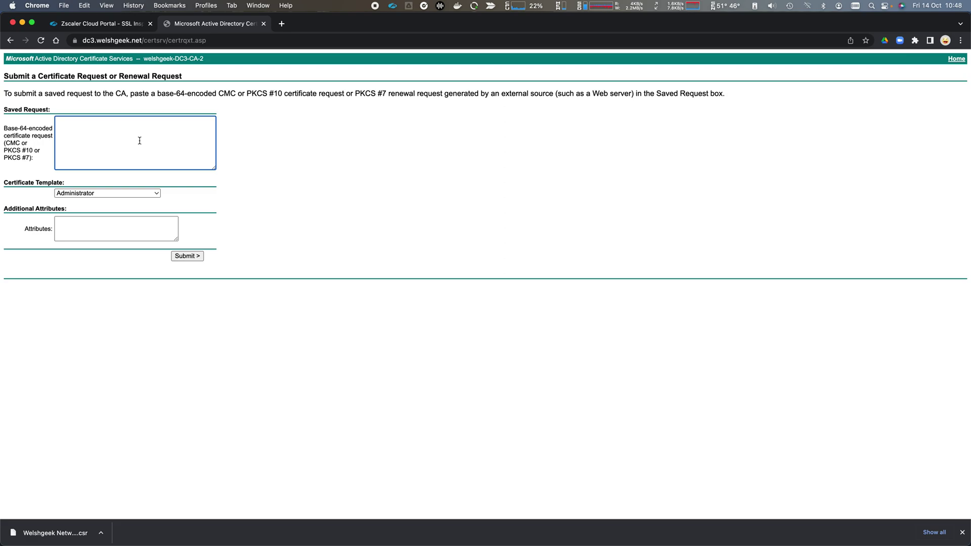
{"action": "key", "text": "super+v"}
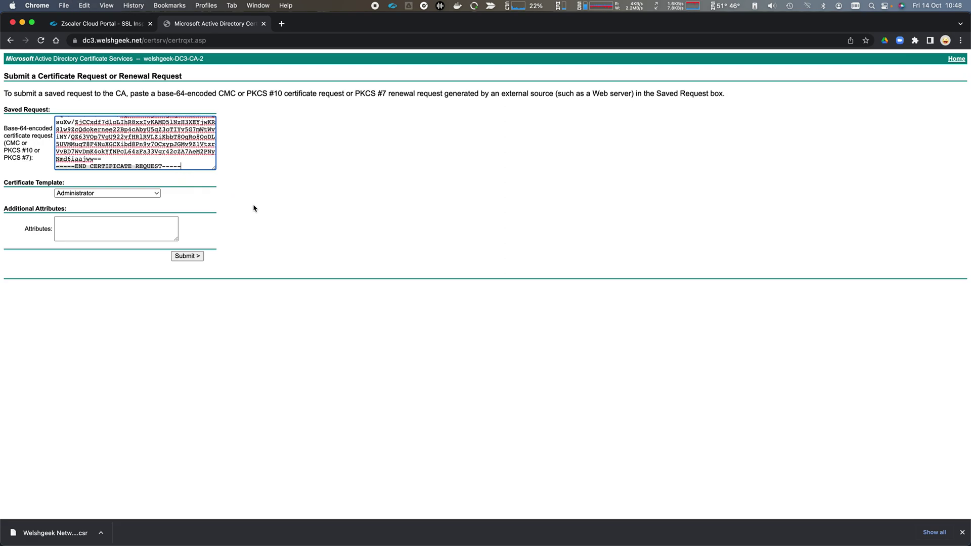
{"action": "left_click", "coordinate": [156, 193]}
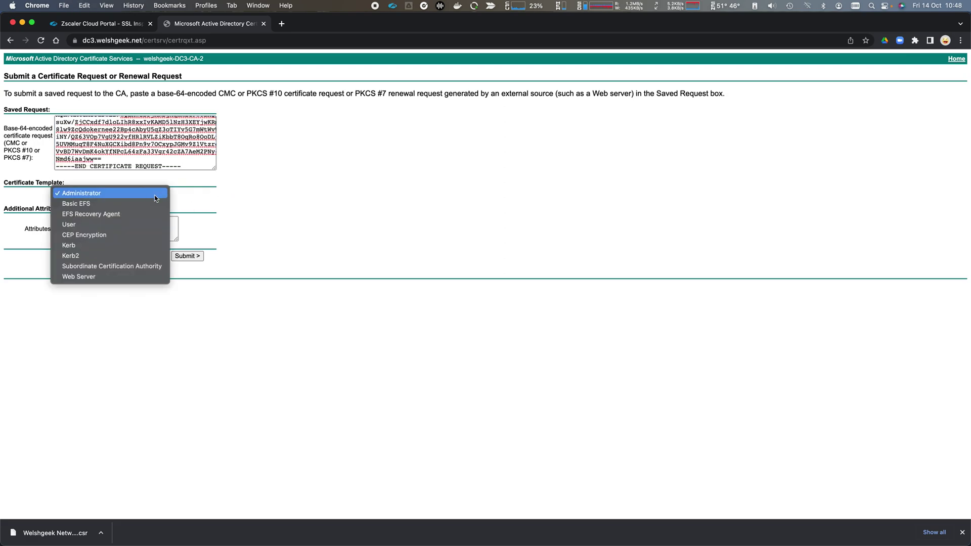
{"action": "left_click", "coordinate": [155, 266]}
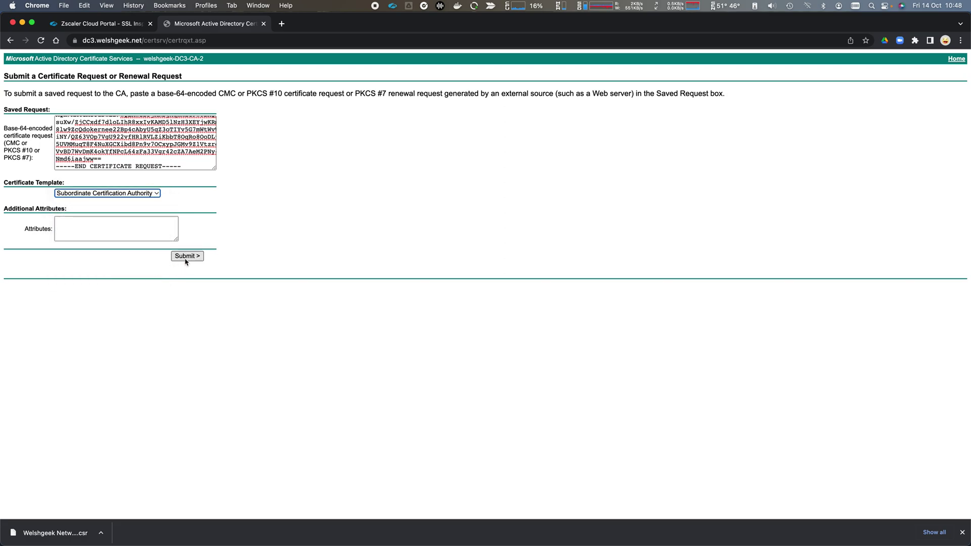
{"action": "left_click", "coordinate": [186, 256]}
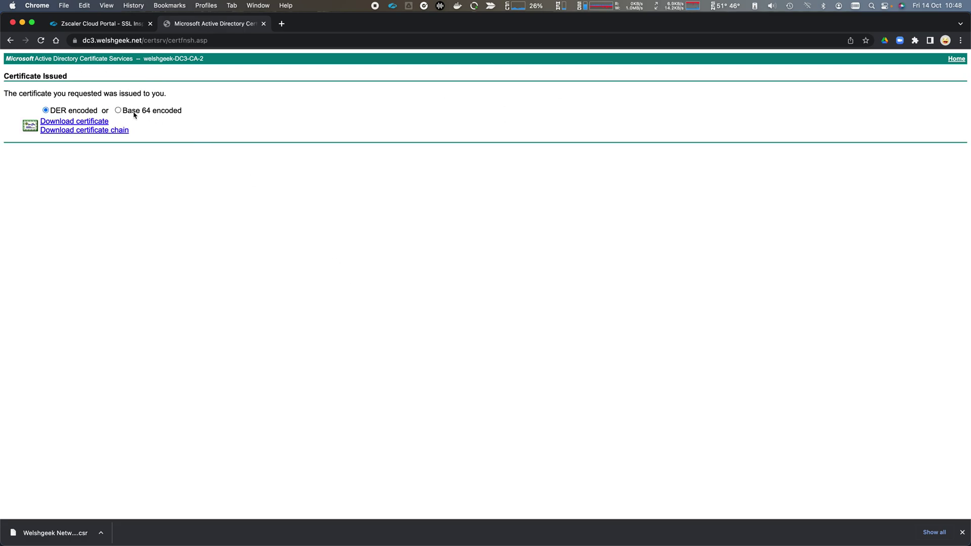
{"action": "left_click", "coordinate": [98, 123]}
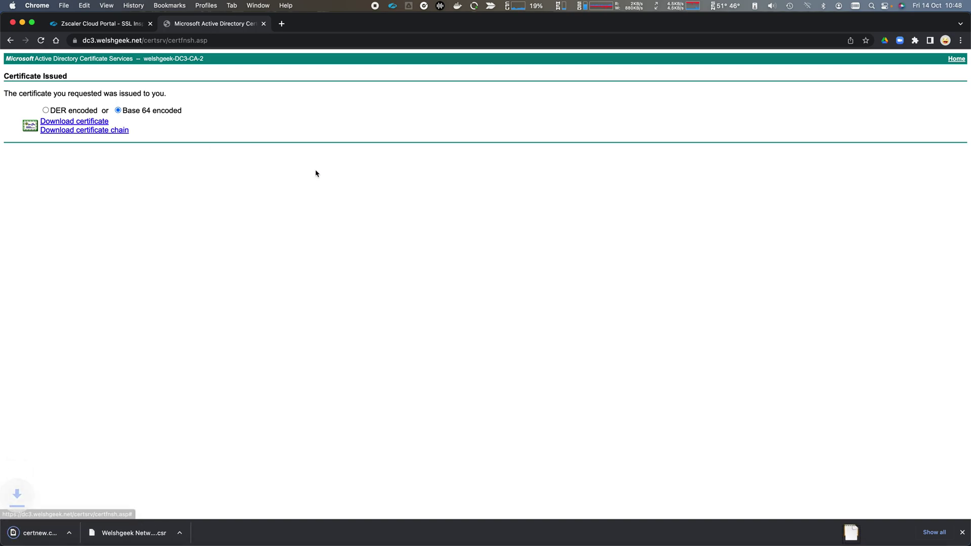
Rename certnew.cer to welshintermediate.pem using mv in the terminal.
{"action": "key", "text": "super+Tab"}
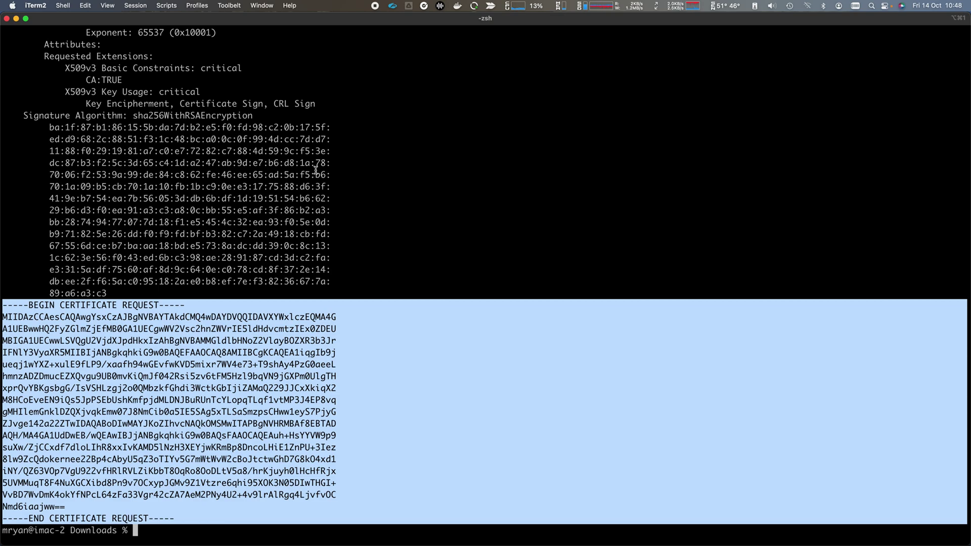
{"action": "type", "text": "mv certnew.cer "}
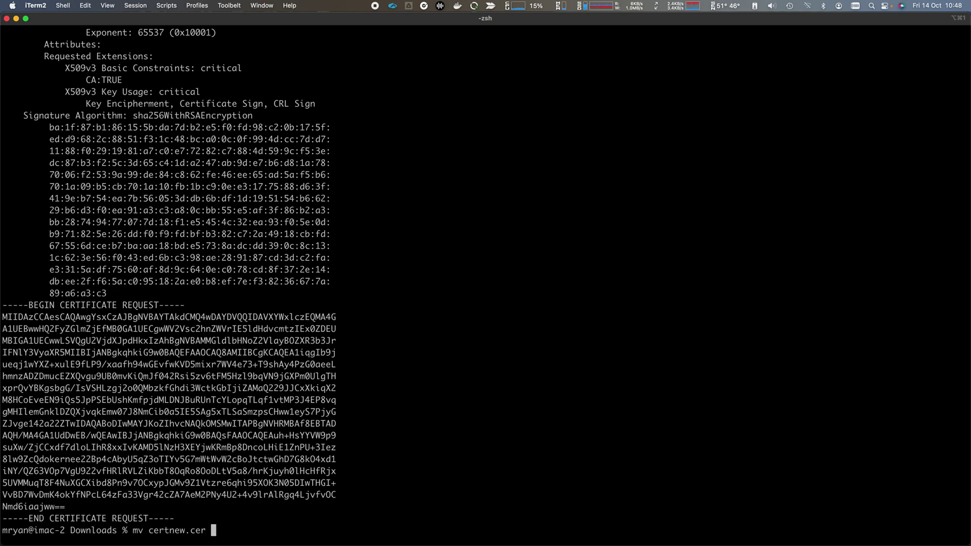
{"action": "type", "text": "welshintermediate.pem"}
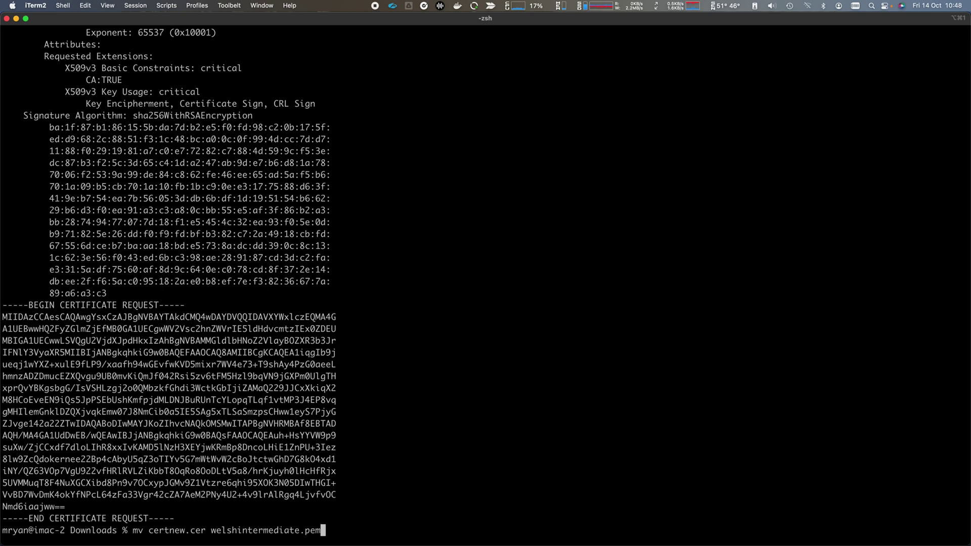
{"action": "key", "text": "Return"}
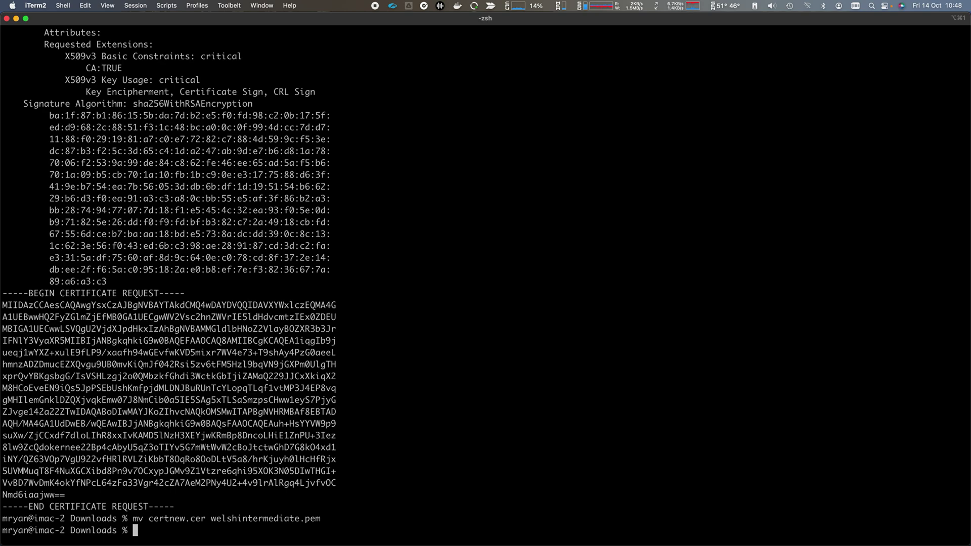
{"action": "key", "text": "super+Tab"}
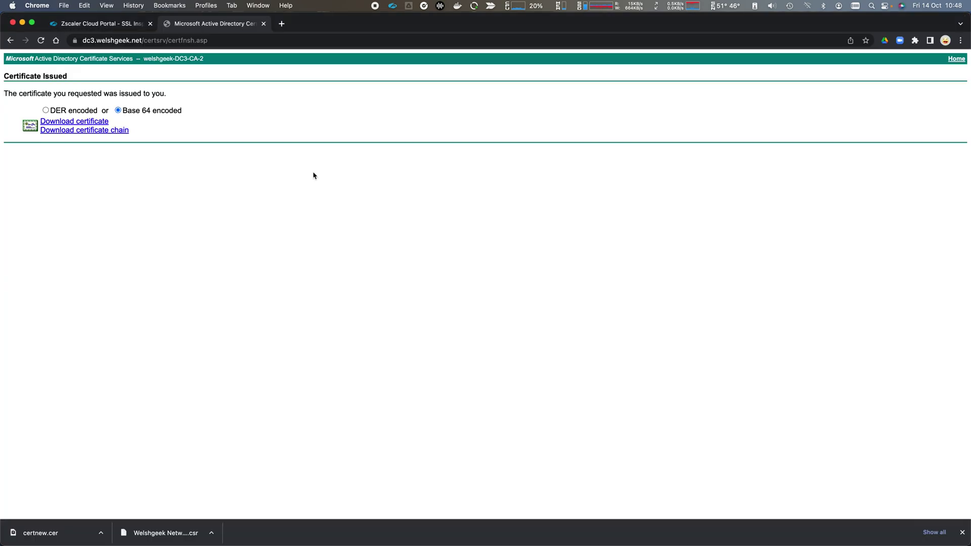
Upload welshintermediate.pem as the custom certificate, turn Use Custom Certificate on, and save.
{"action": "left_click", "coordinate": [112, 27]}
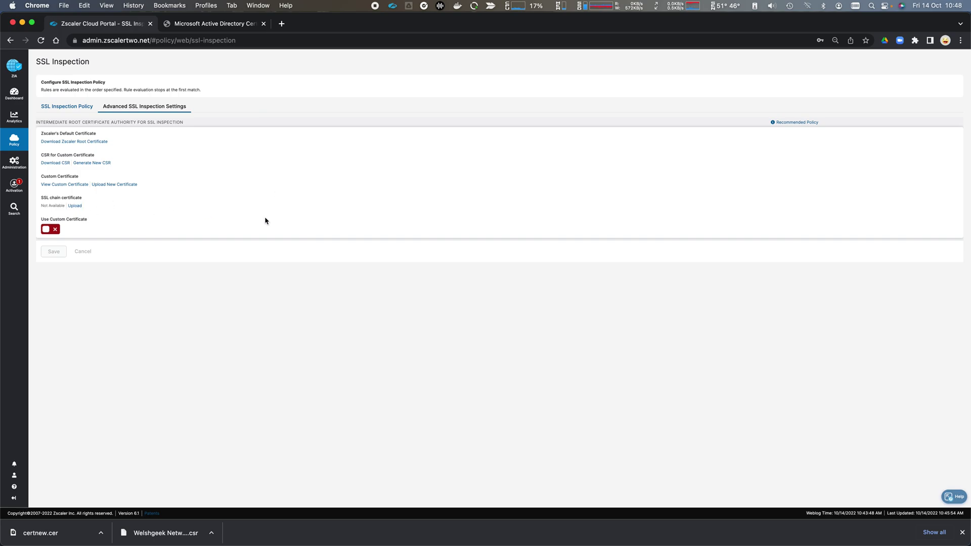
{"action": "left_click", "coordinate": [113, 186]}
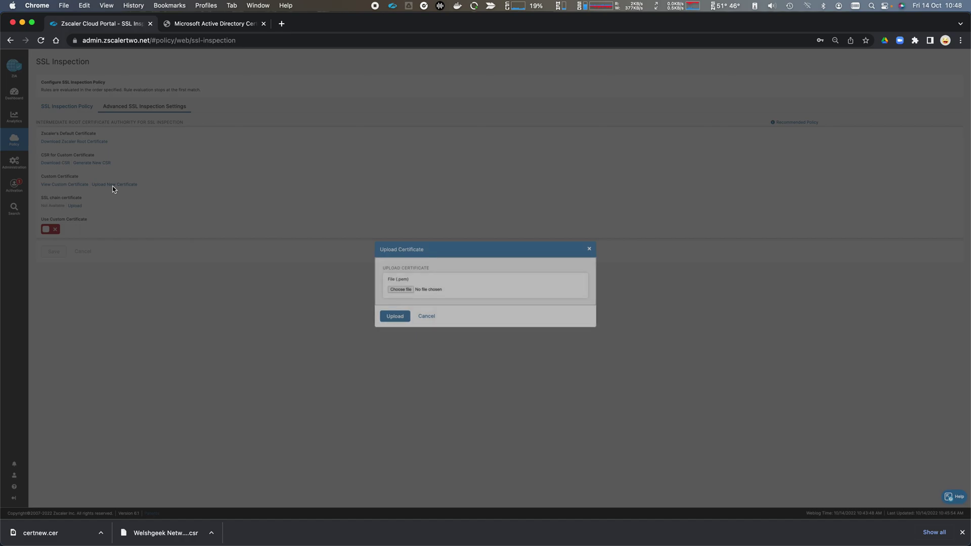
{"action": "left_click", "coordinate": [409, 290]}
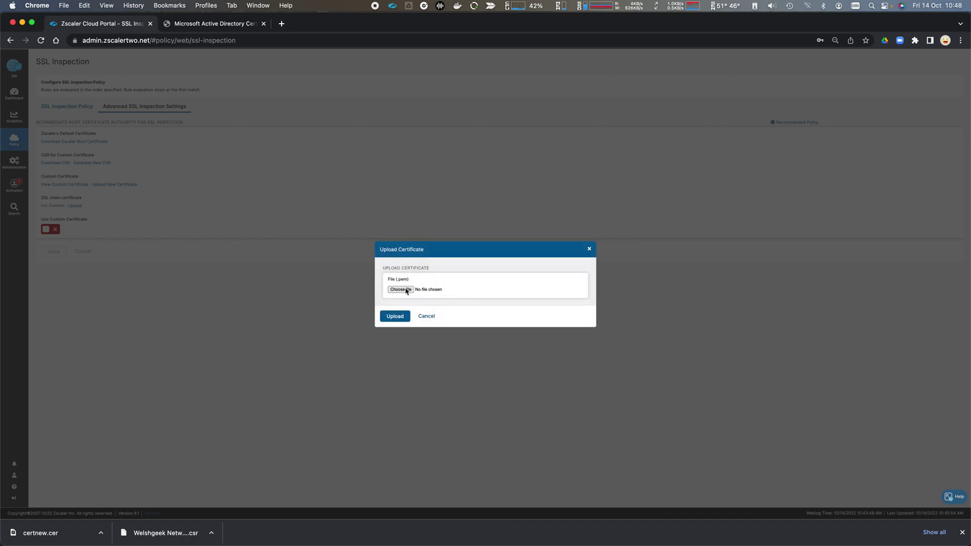
{"action": "double_click", "coordinate": [307, 235]}
{"action": "left_click", "coordinate": [401, 318]}
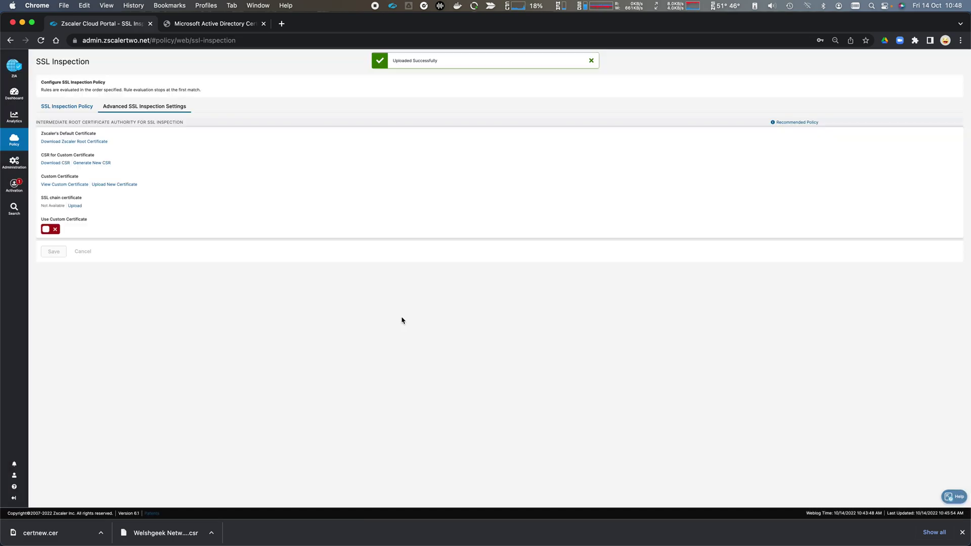
{"action": "left_click", "coordinate": [45, 231]}
{"action": "left_click", "coordinate": [52, 252]}
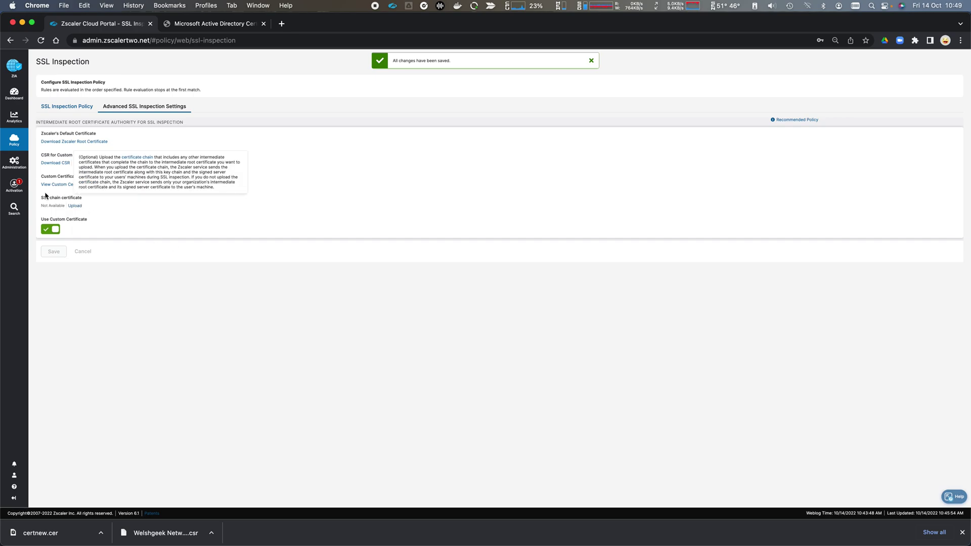
Activate the pending changes, retrying after the first failure, then close the downloads bar.
{"action": "mouse_move", "coordinate": [29, 184]}
{"action": "left_click", "coordinate": [66, 137]}
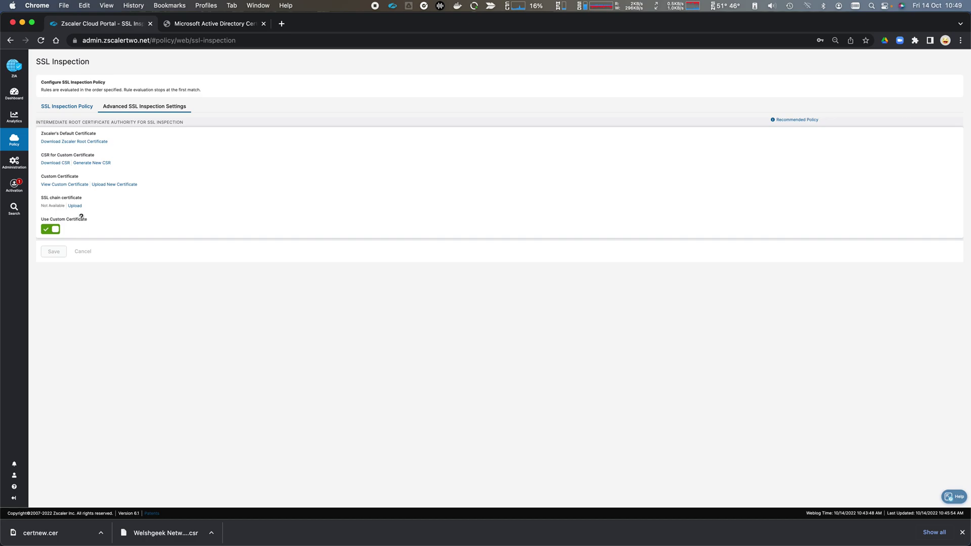
{"action": "mouse_move", "coordinate": [16, 191]}
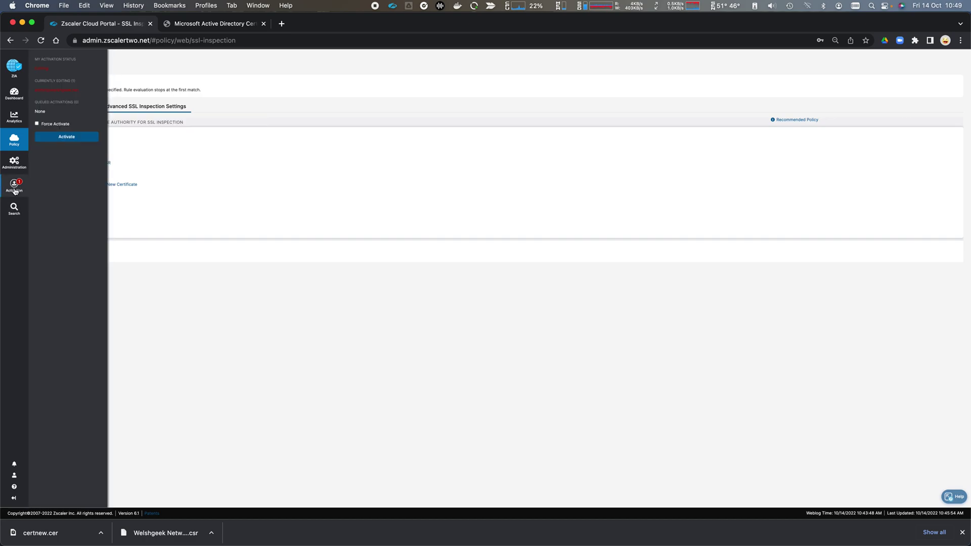
{"action": "left_click", "coordinate": [63, 138]}
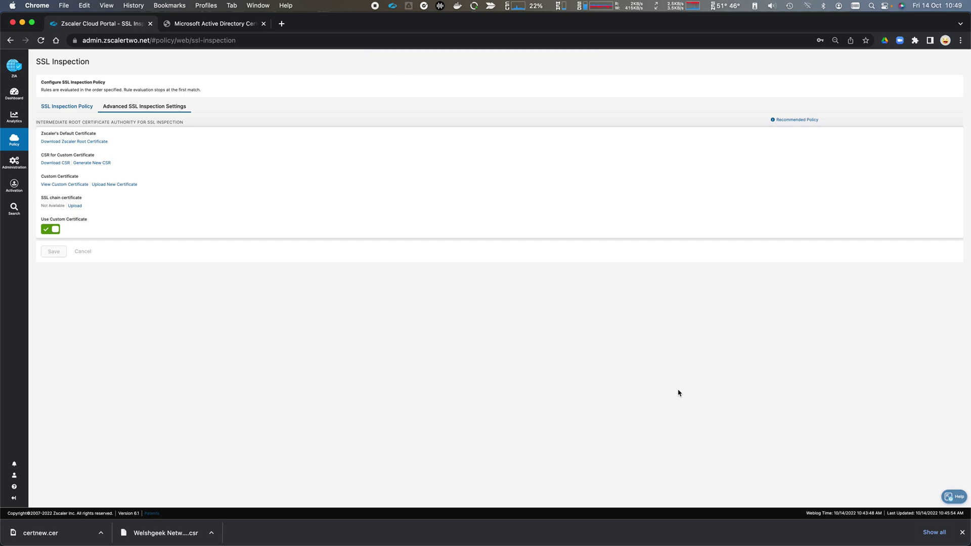
{"action": "left_click", "coordinate": [962, 532]}
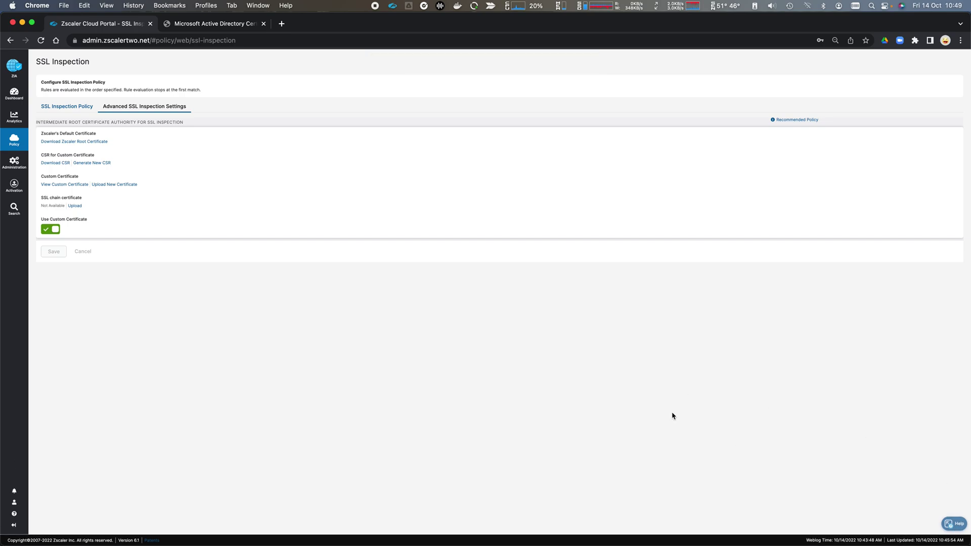
{"action": "key", "text": "super+Tab"}
{"action": "key", "text": "super+Tab"}
{"action": "key", "text": "super+Tab"}
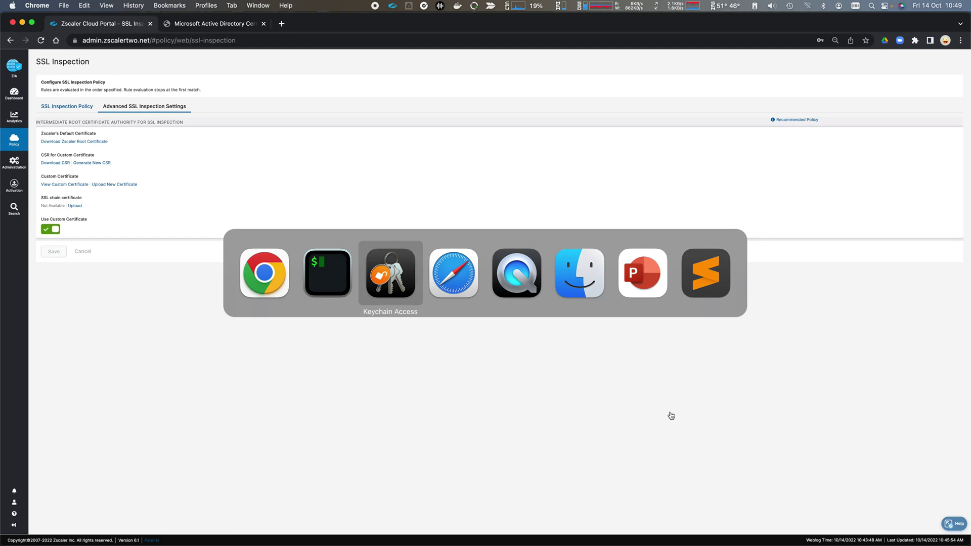
{"action": "key", "text": "super+l"}
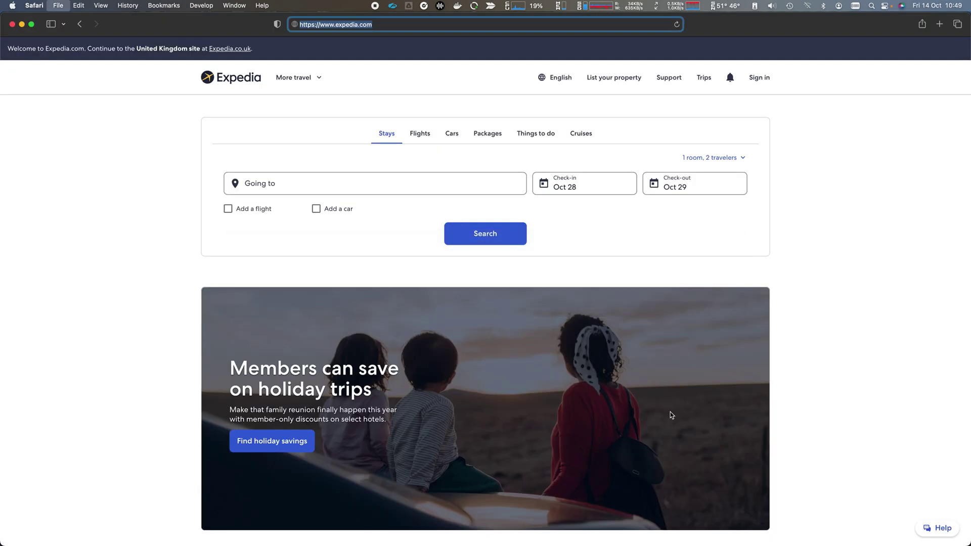
{"action": "type", "text": "https:"}
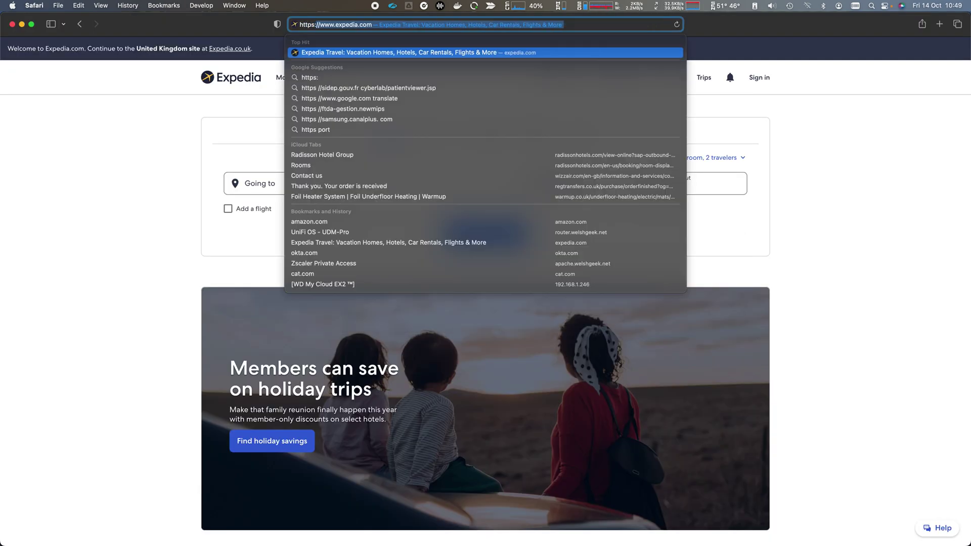
{"action": "type", "text": "//www.booking.com"}
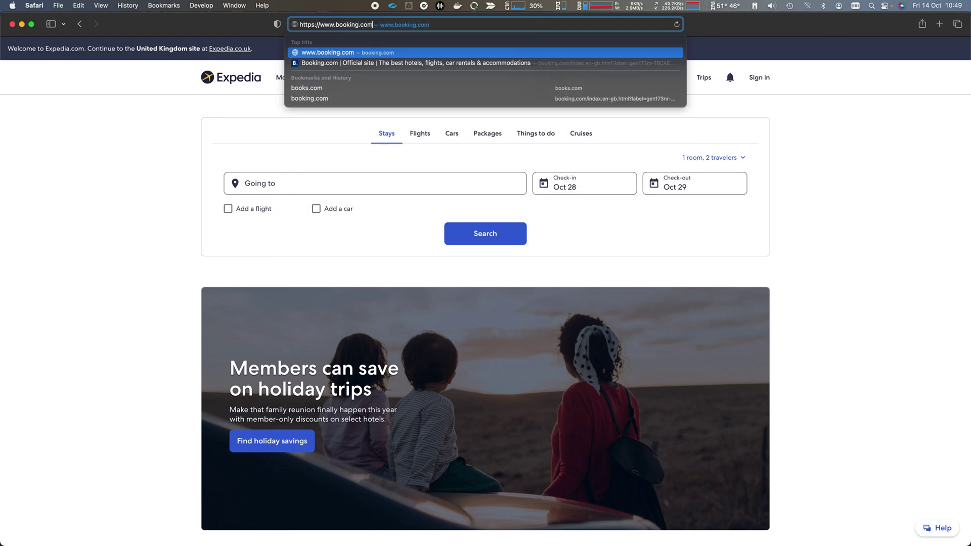
{"action": "key", "text": "Return"}
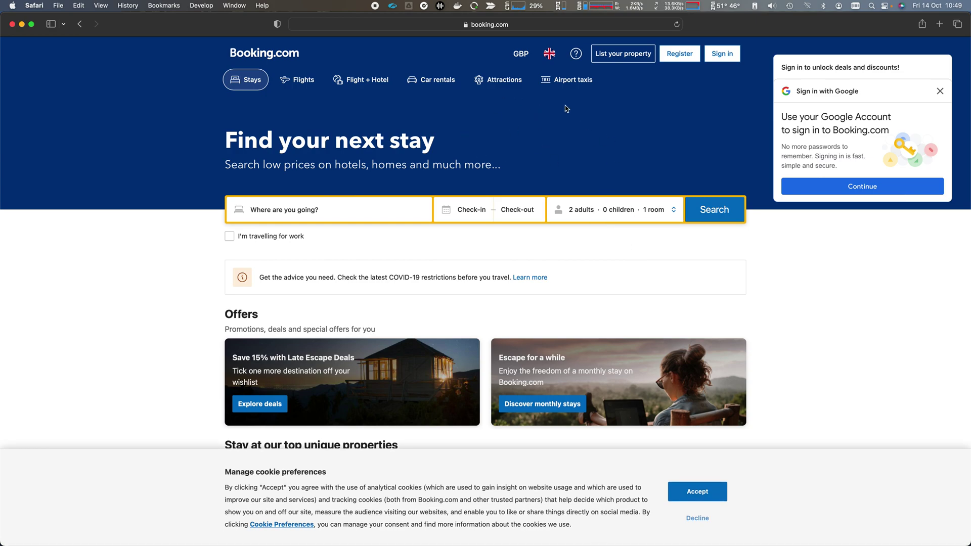
{"action": "left_click", "coordinate": [466, 26]}
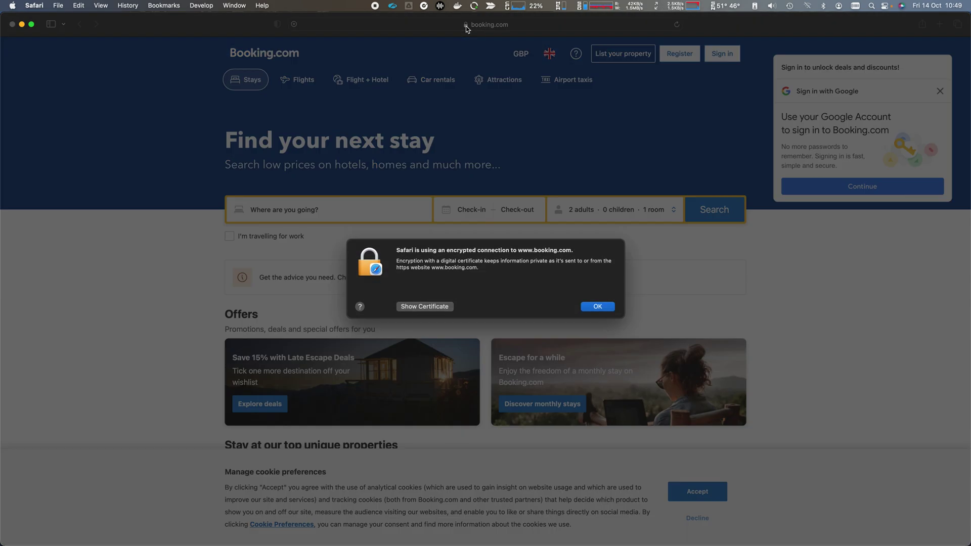
{"action": "left_click", "coordinate": [432, 307]}
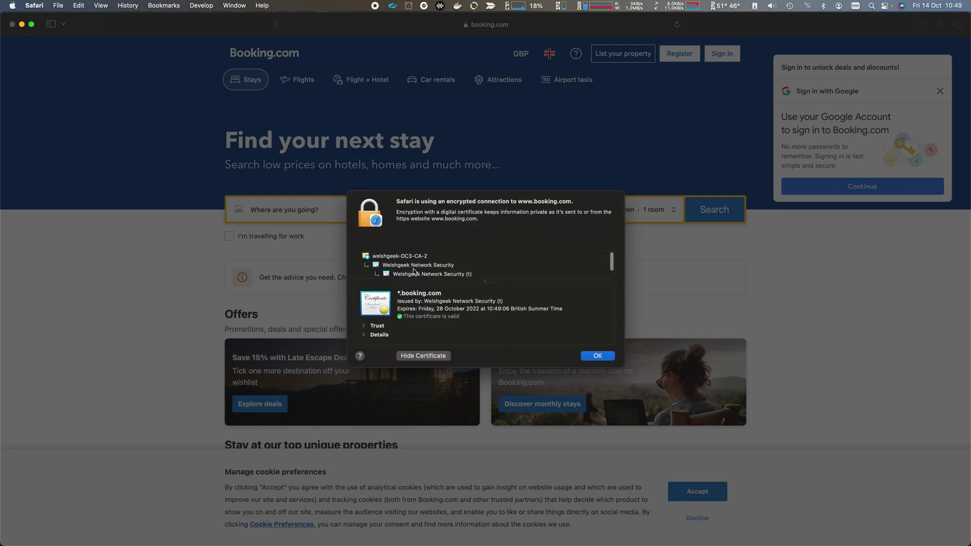
{"action": "left_click", "coordinate": [447, 267]}
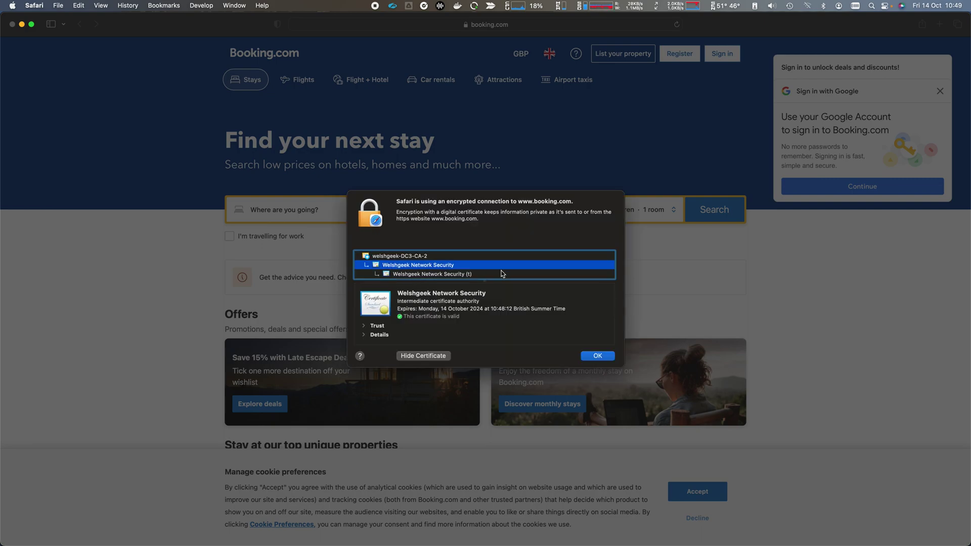
{"action": "left_click", "coordinate": [413, 256]}
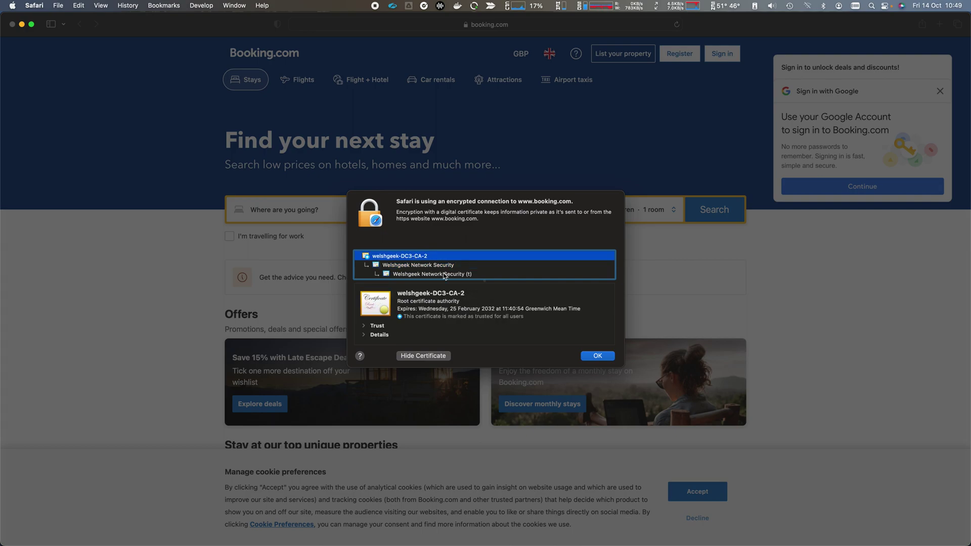
{"action": "left_click", "coordinate": [439, 269]}
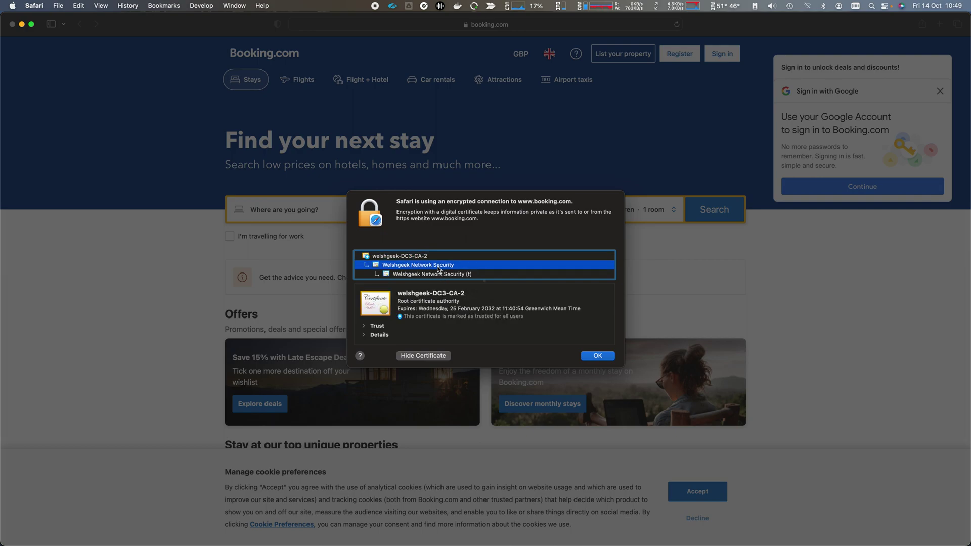
{"action": "left_click", "coordinate": [365, 335]}
{"action": "scroll", "coordinate": [445, 281], "scroll_direction": "down", "scroll_amount": 5}
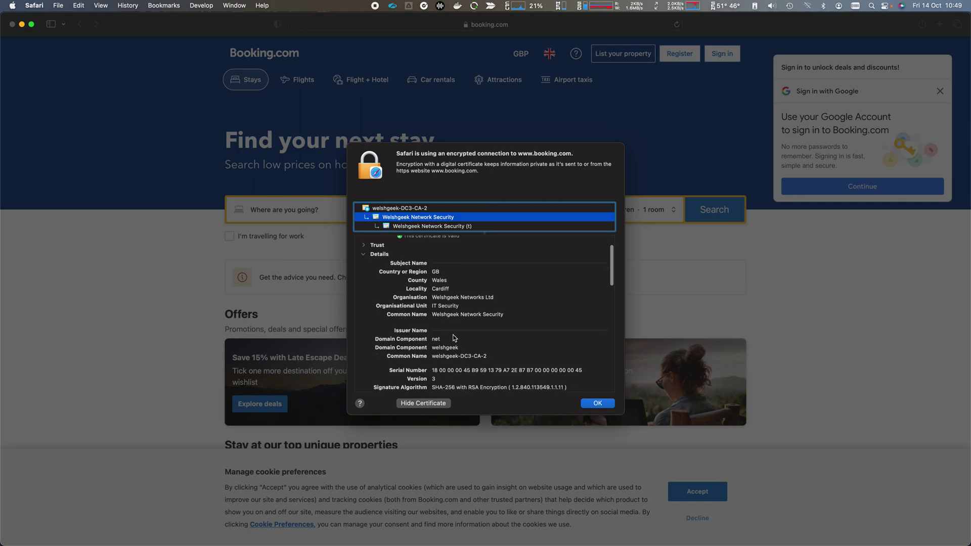
{"action": "left_click", "coordinate": [466, 228]}
{"action": "scroll", "coordinate": [476, 276], "scroll_direction": "up", "scroll_amount": 3}
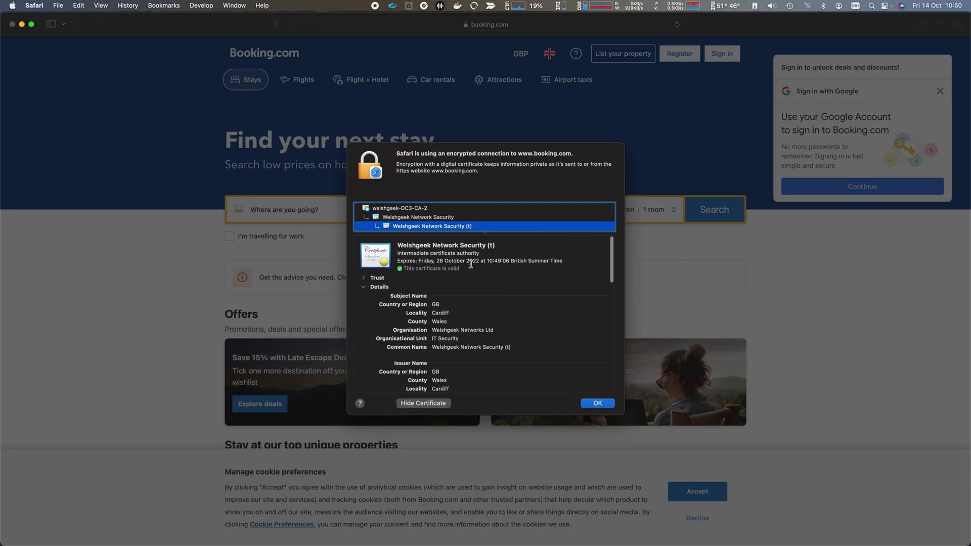
{"action": "scroll", "coordinate": [471, 226], "scroll_direction": "down", "scroll_amount": 2}
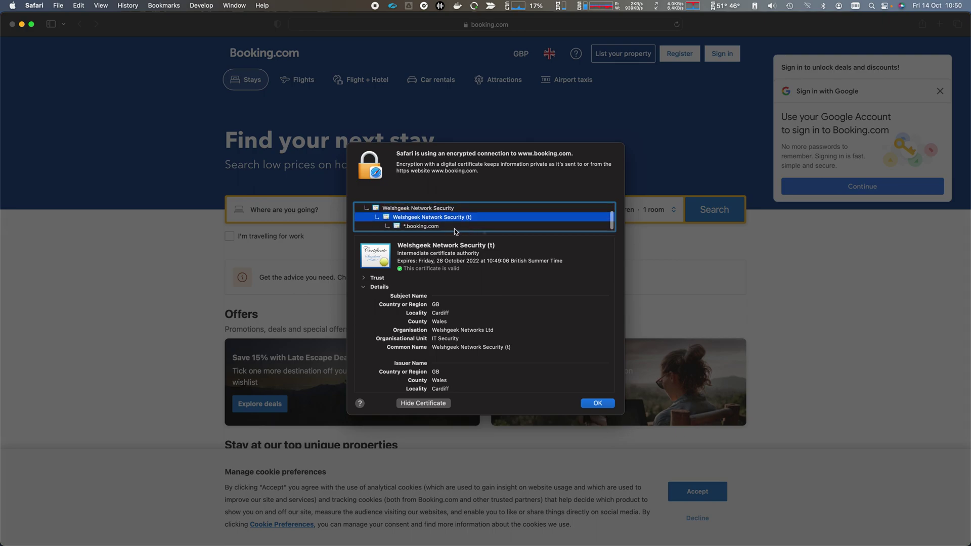
{"action": "left_click", "coordinate": [448, 227]}
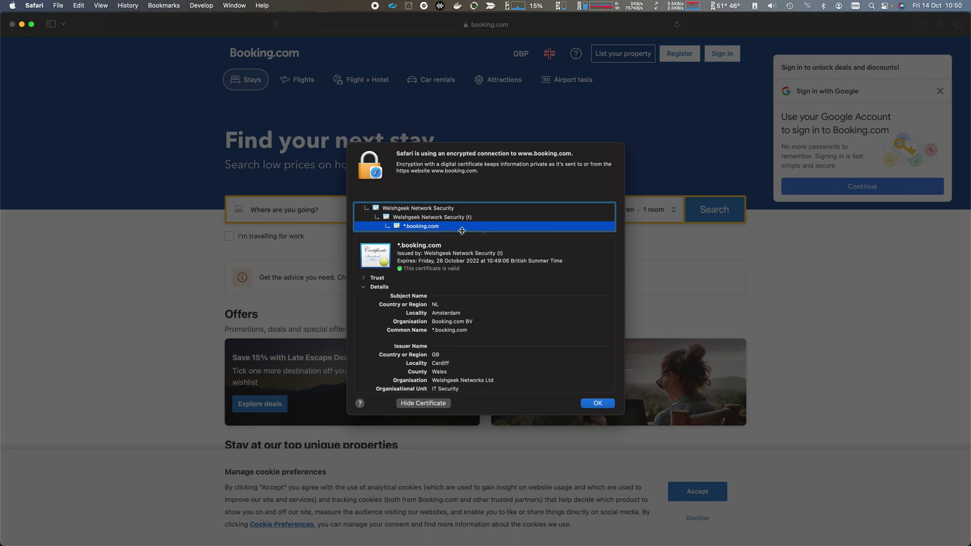
{"action": "left_click", "coordinate": [598, 404]}
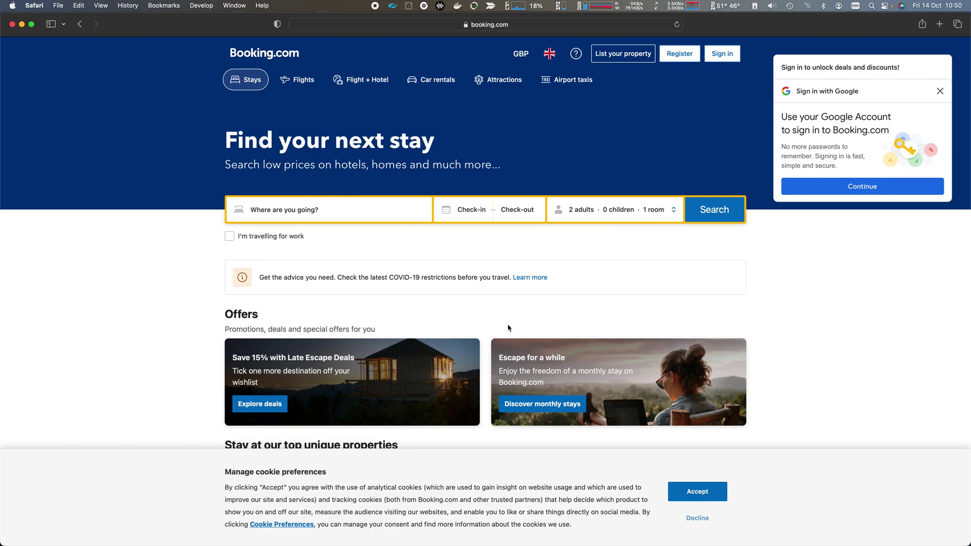
Return to Chrome showing the Zscaler SSL Inspection settings.
{"action": "key", "text": "super+Tab"}
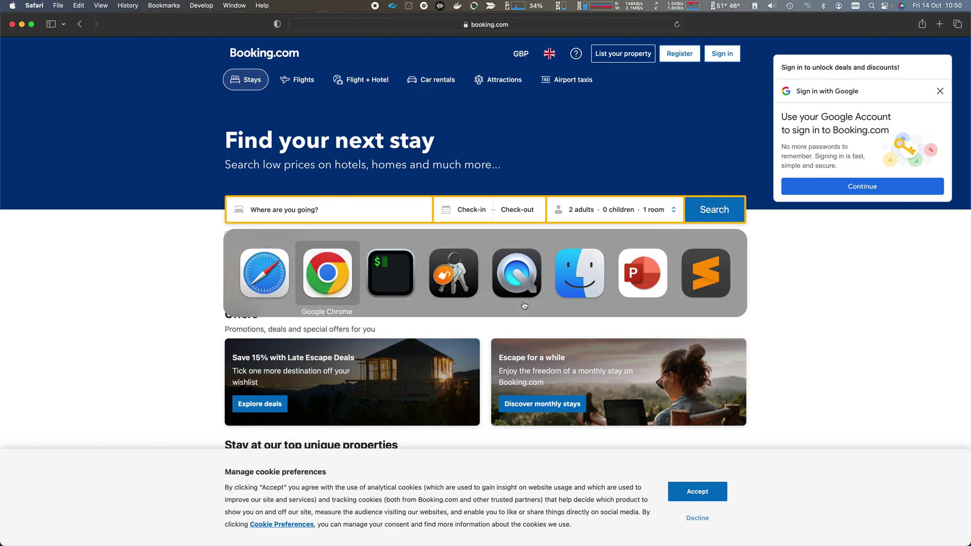